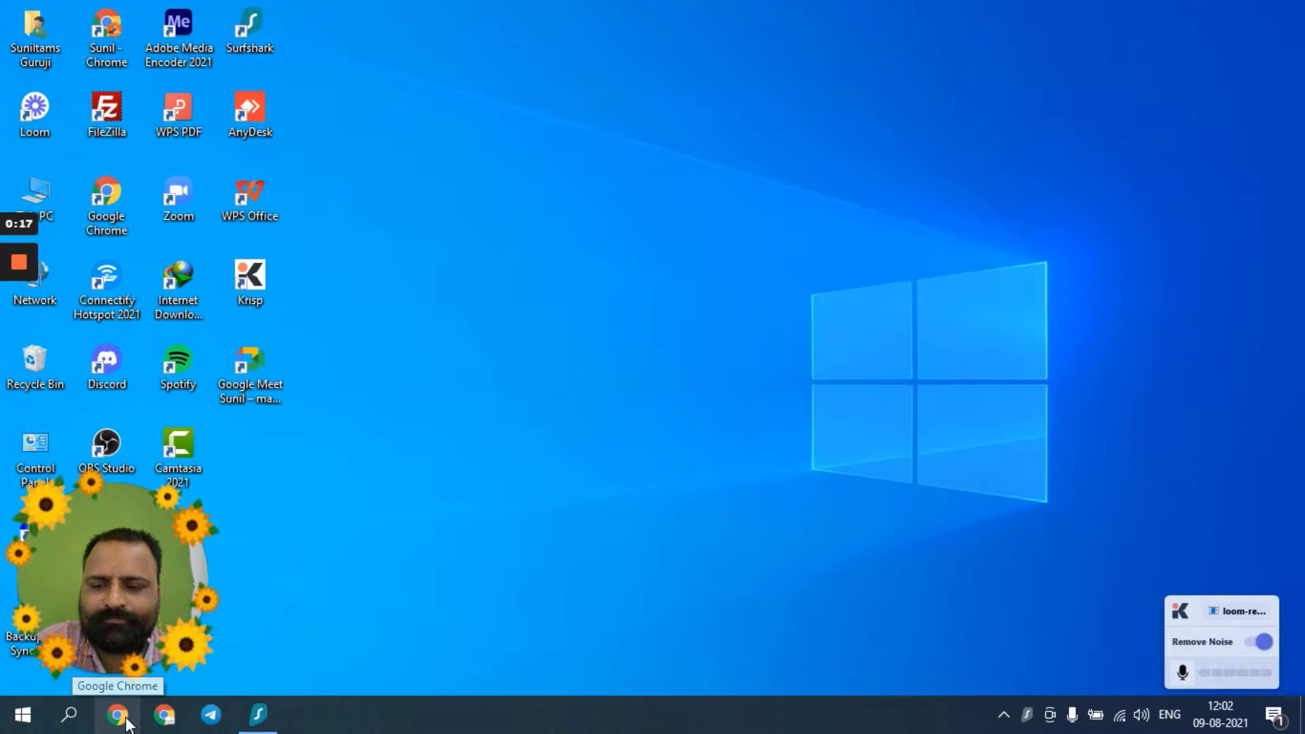
Open Google Chrome in a maximized window with the Person 1 profile.
{"action": "left_click", "coordinate": [119, 715]}
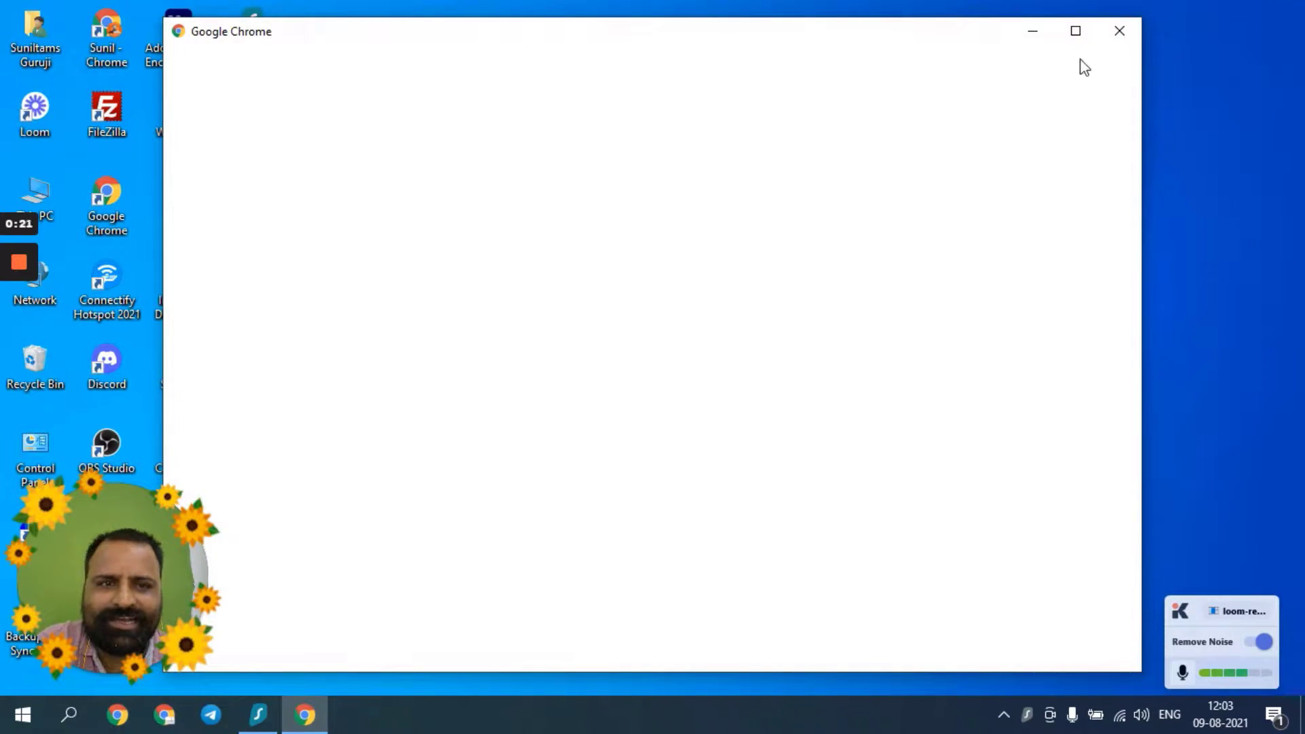
{"action": "left_click", "coordinate": [1075, 31]}
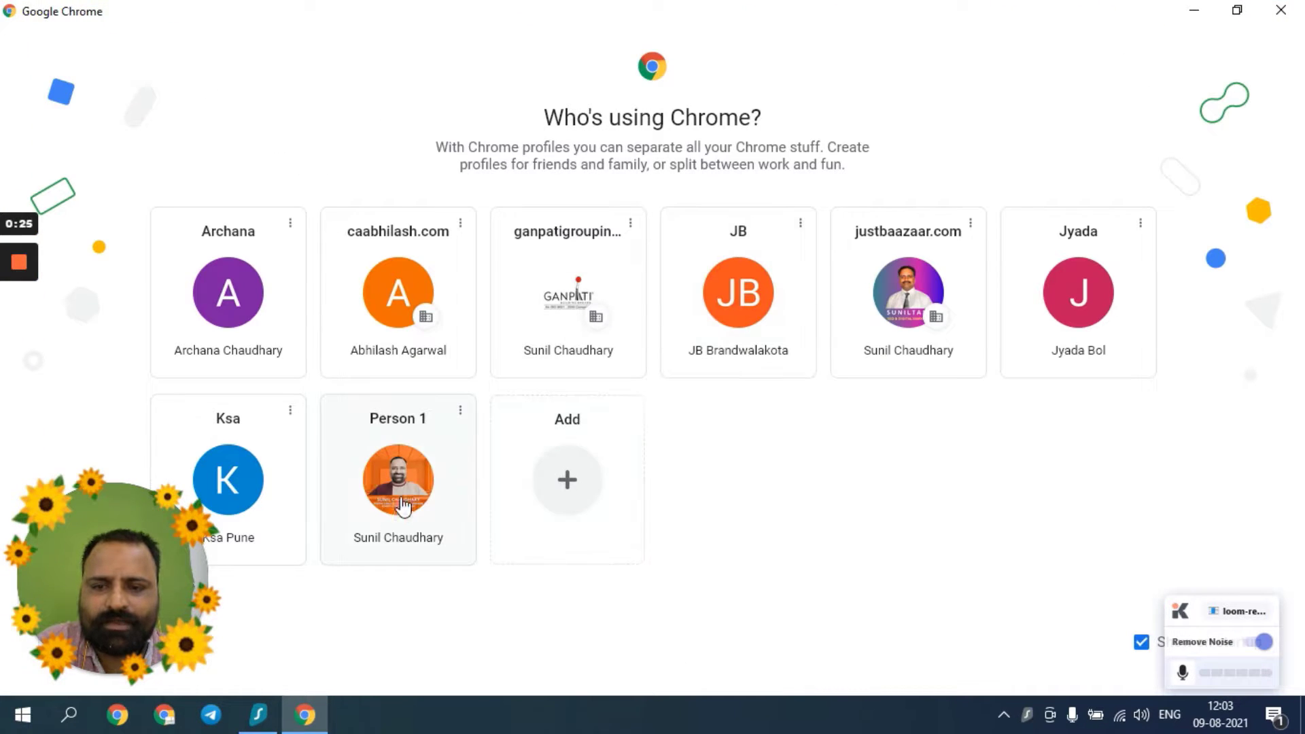
{"action": "left_click", "coordinate": [404, 482]}
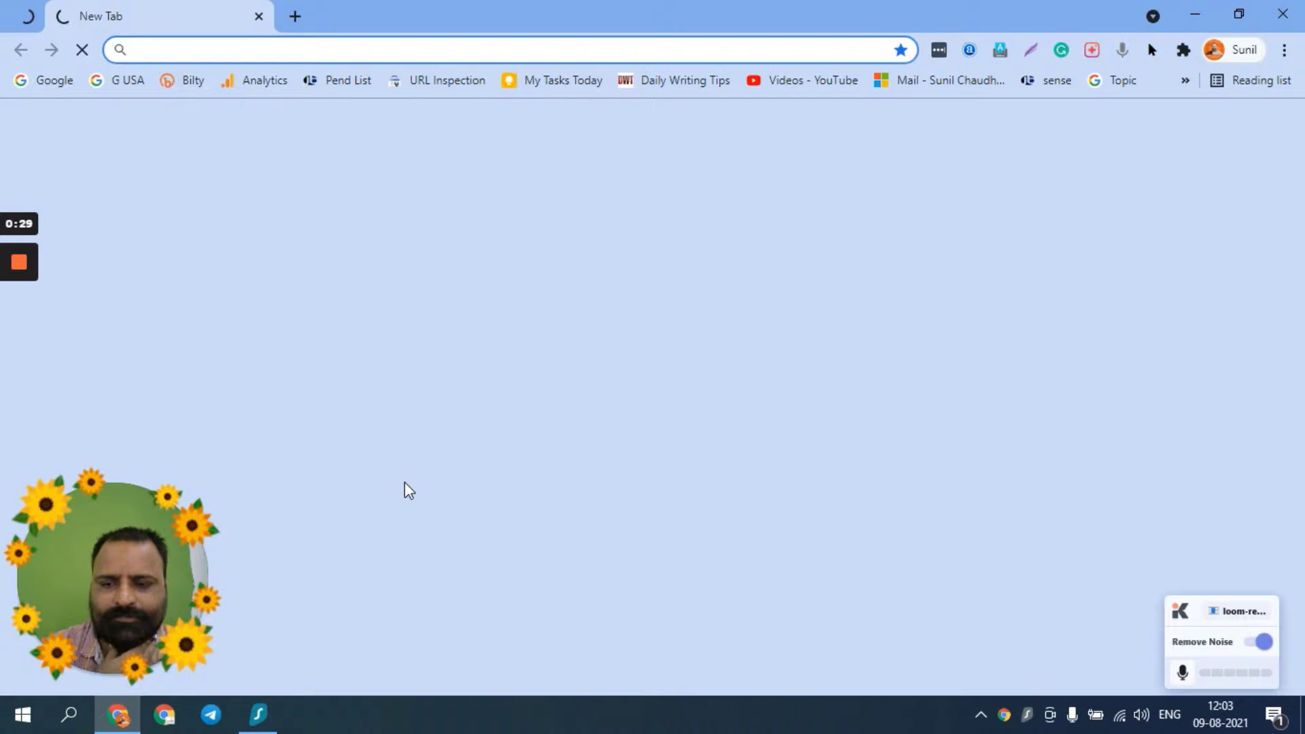
Search the web for "loom".
{"action": "left_click", "coordinate": [220, 39]}
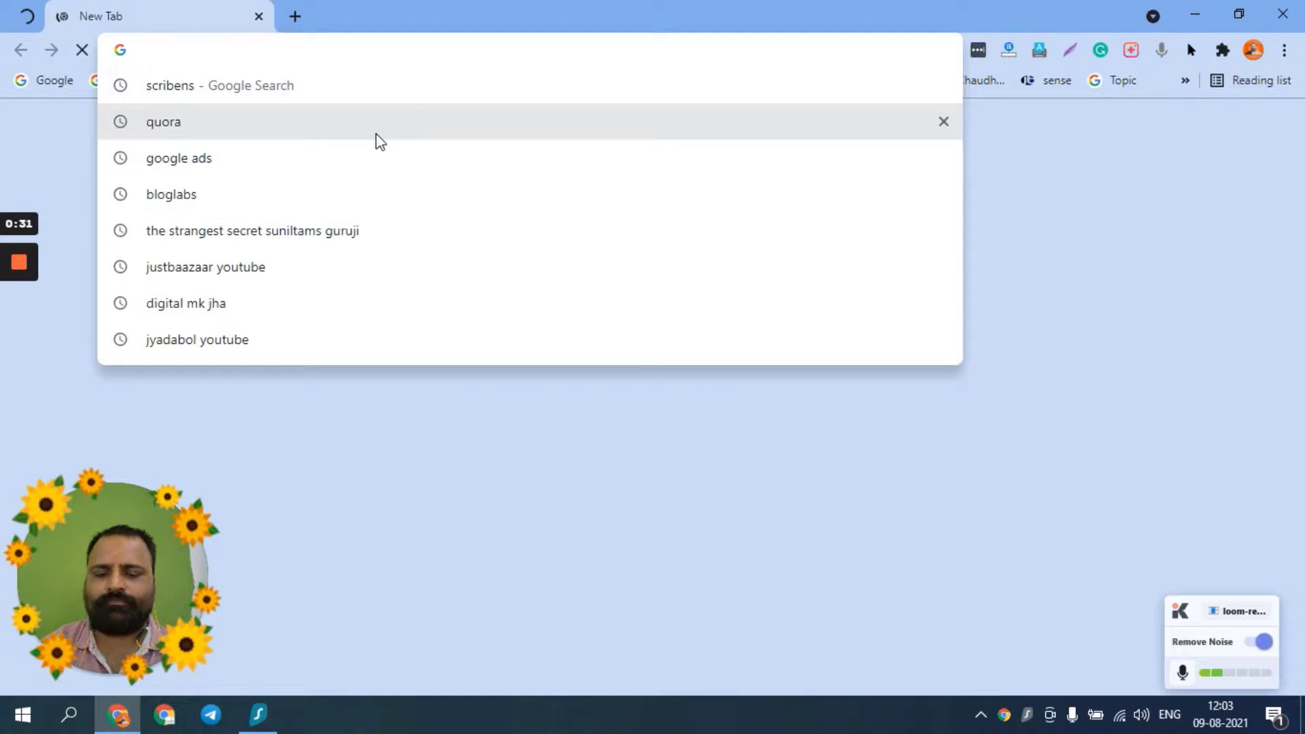
{"action": "type", "text": "loom"}
{"action": "key", "text": "Return"}
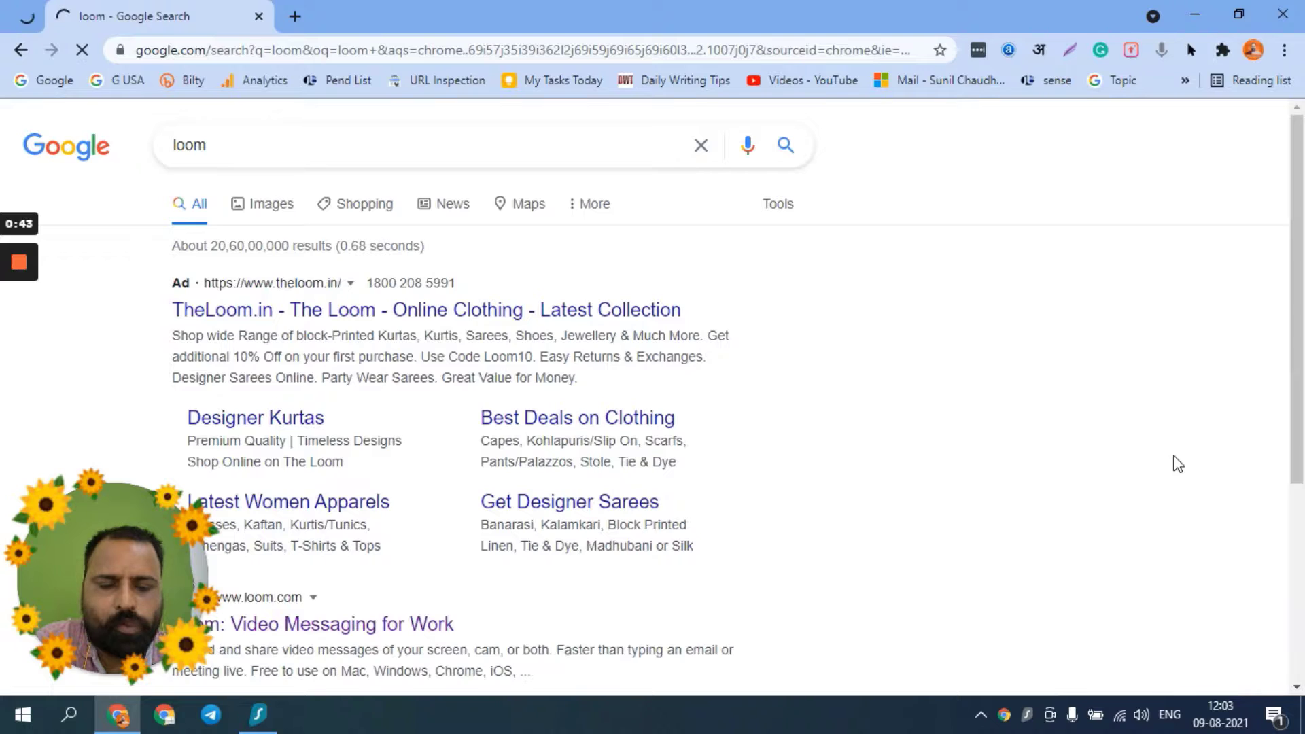
Examine the Loom search results, including the site description, supported platforms, site links and the Loom for Chrome entry.
{"action": "scroll", "coordinate": [503, 255], "scroll_direction": "down", "scroll_amount": 4}
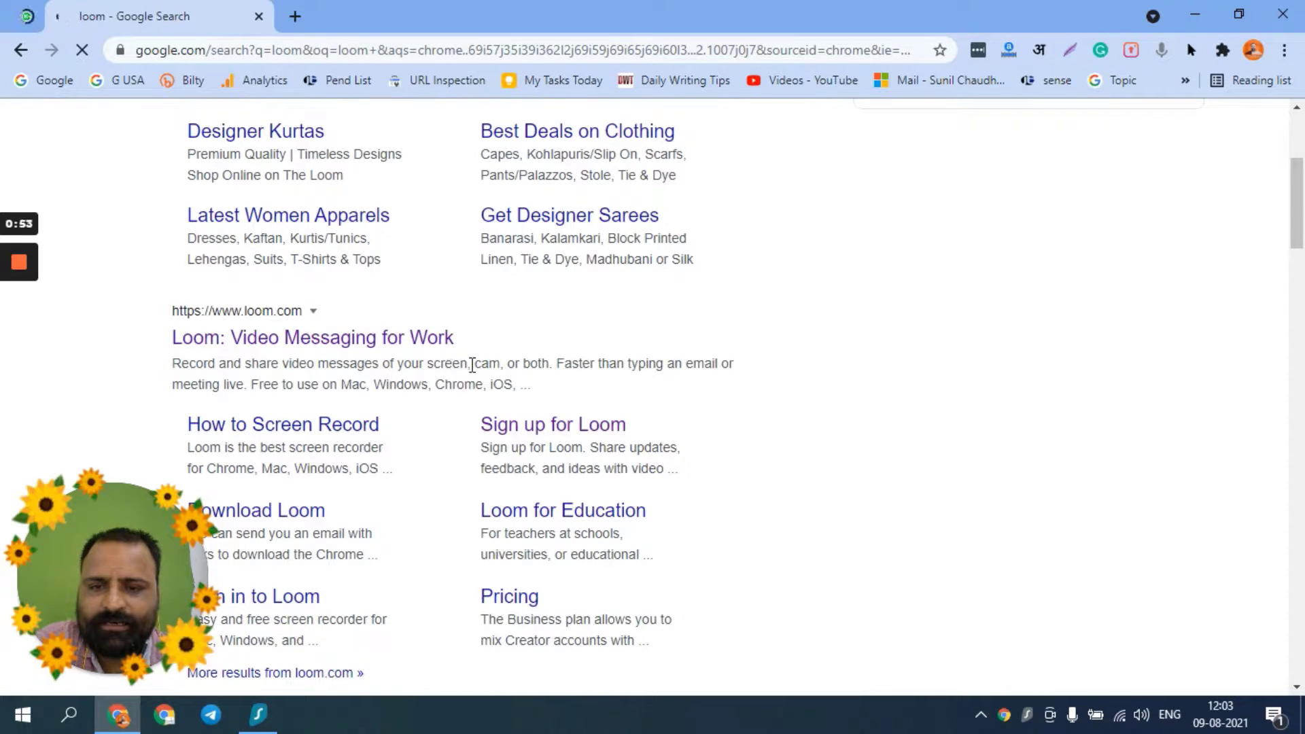
{"action": "left_click_drag", "start_coordinate": [471, 365], "coordinate": [729, 363]}
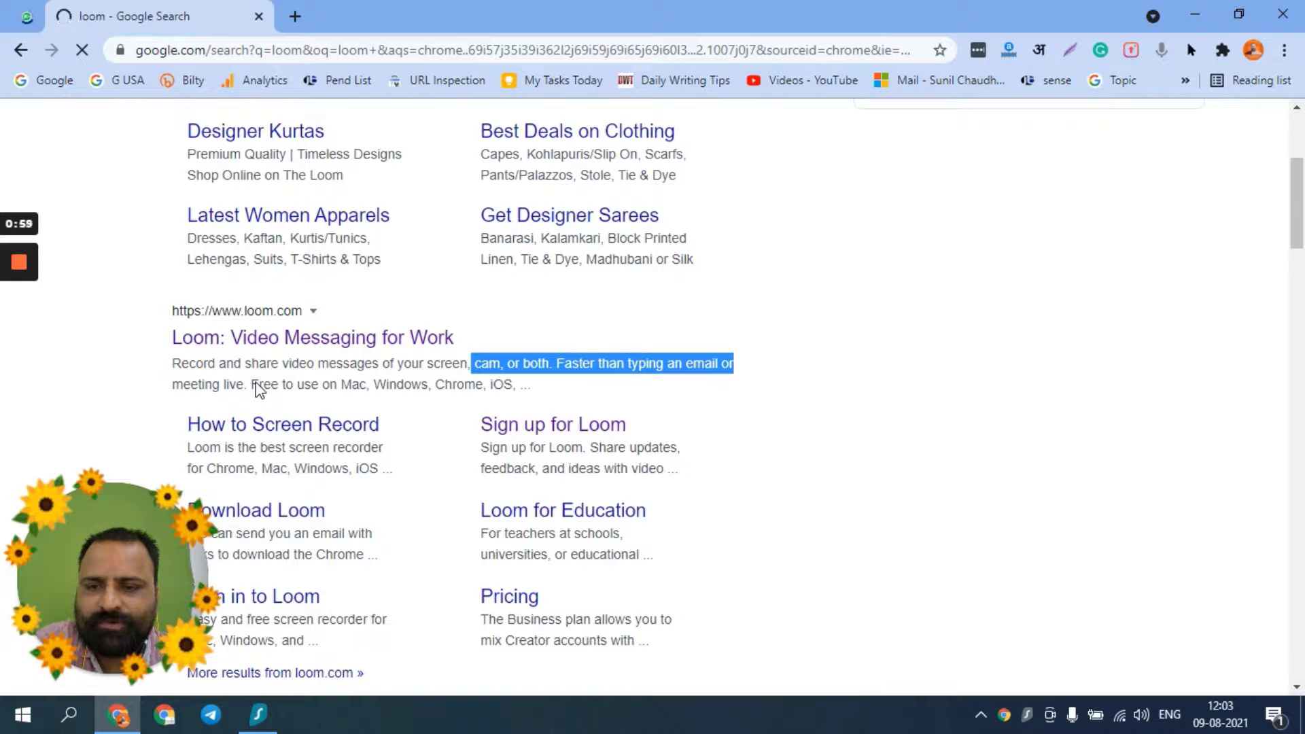
{"action": "left_click_drag", "start_coordinate": [257, 385], "coordinate": [509, 392]}
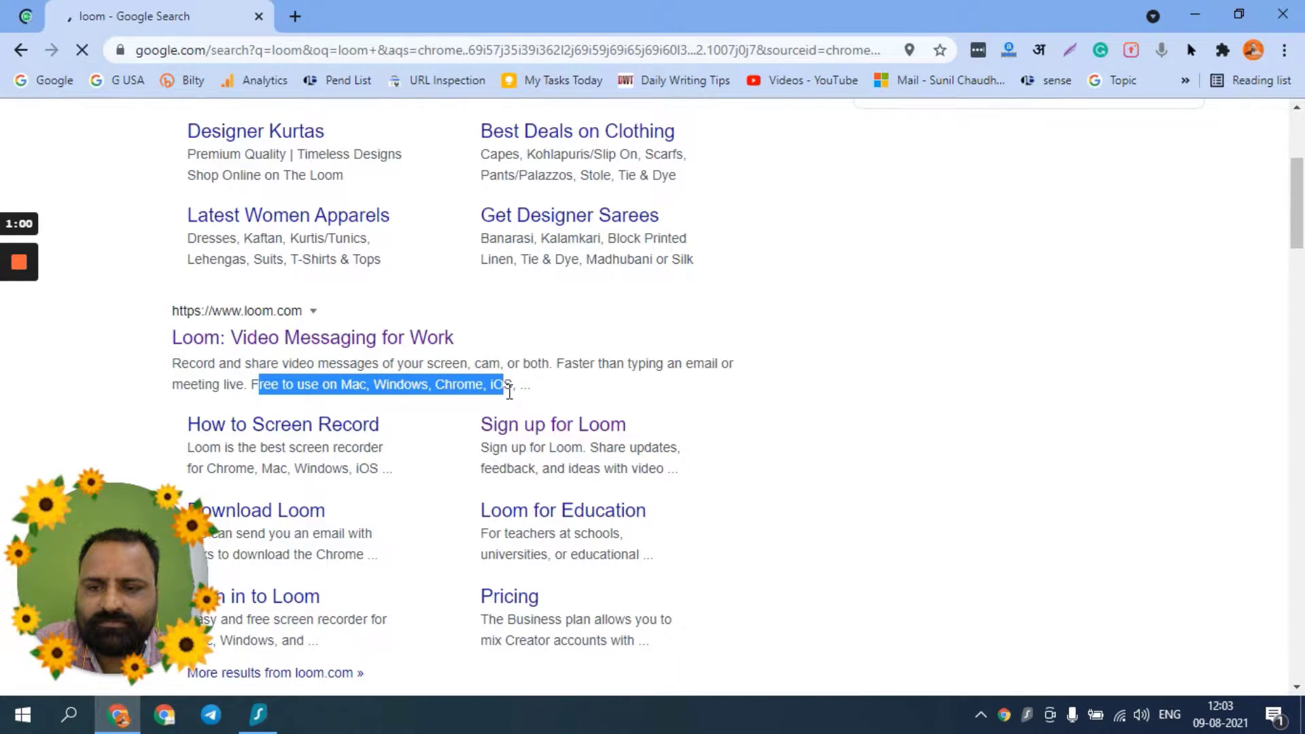
{"action": "scroll", "coordinate": [509, 392], "scroll_direction": "down", "scroll_amount": 1}
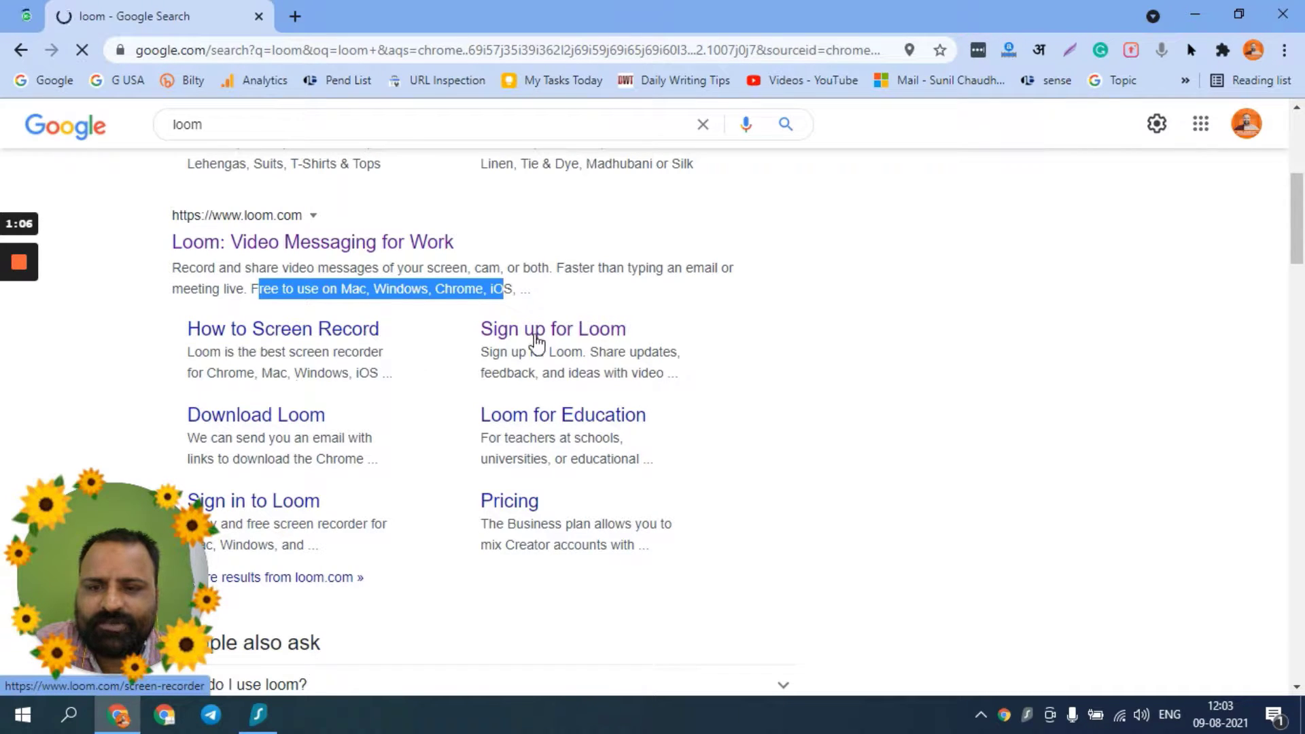
{"action": "scroll", "coordinate": [542, 428], "scroll_direction": "down", "scroll_amount": 1}
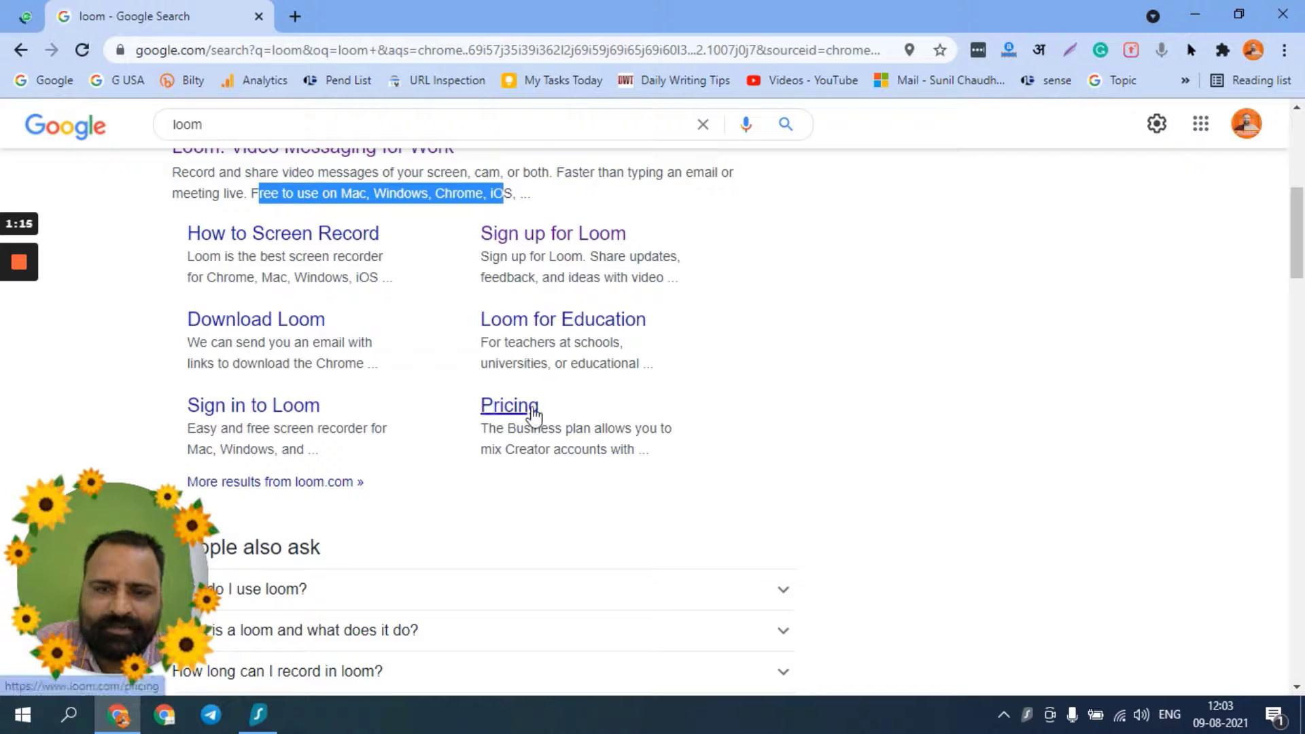
{"action": "scroll", "coordinate": [525, 421], "scroll_direction": "down", "scroll_amount": 7}
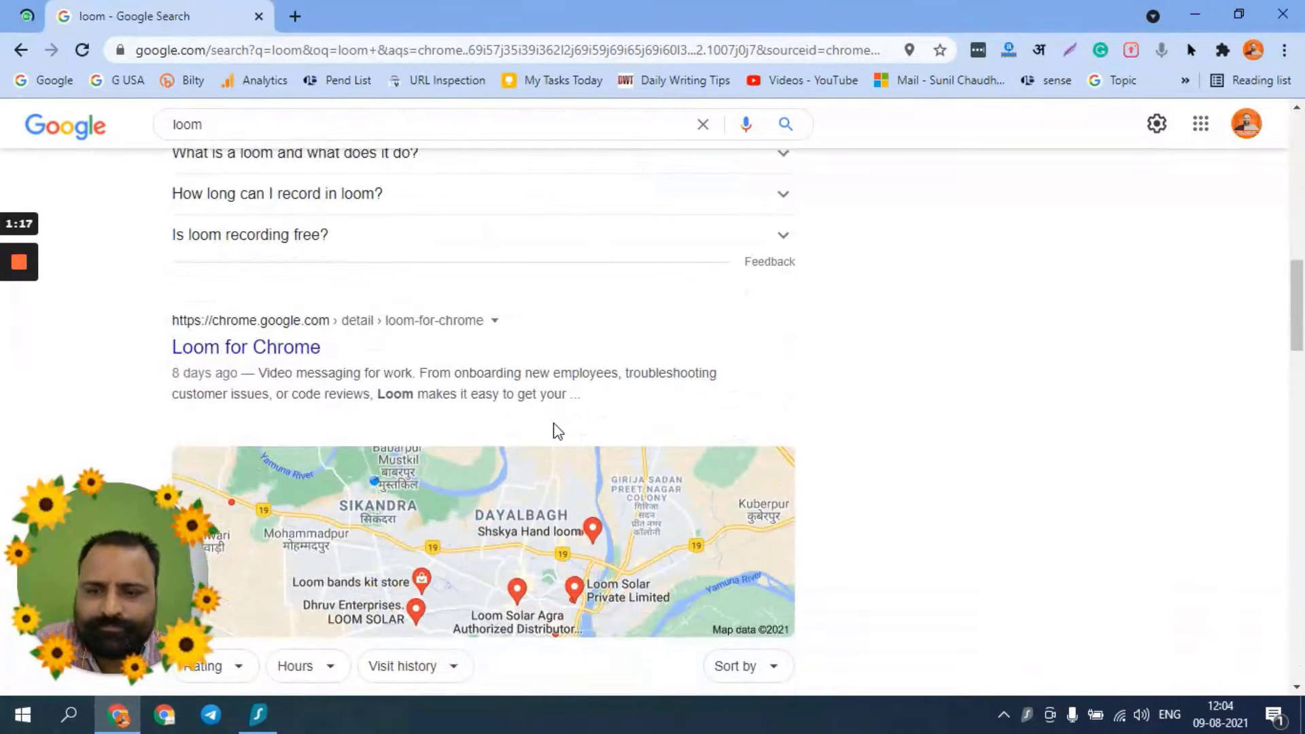
{"action": "scroll", "coordinate": [555, 430], "scroll_direction": "down", "scroll_amount": 3}
{"action": "scroll", "coordinate": [552, 431], "scroll_direction": "up", "scroll_amount": 3}
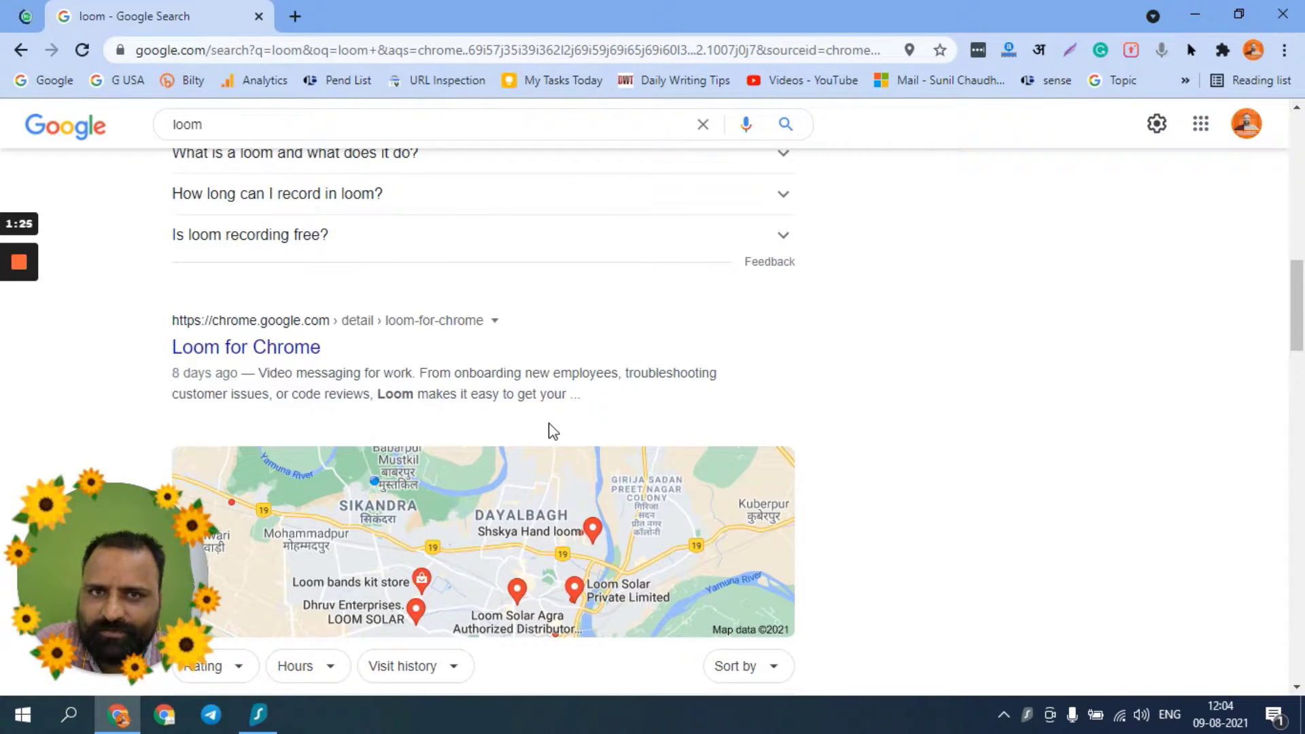
Stop the running Loom screen recording.
{"action": "mouse_move", "coordinate": [134, 570]}
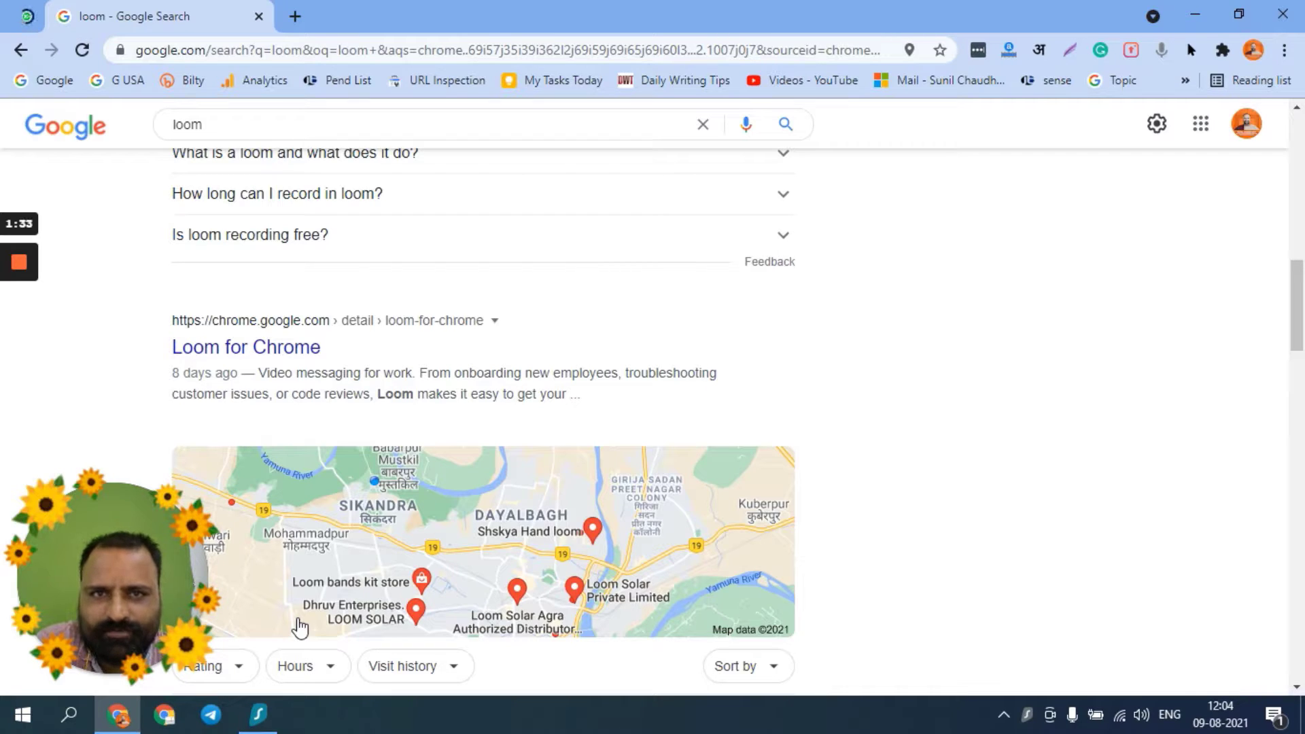
{"action": "mouse_move", "coordinate": [24, 243]}
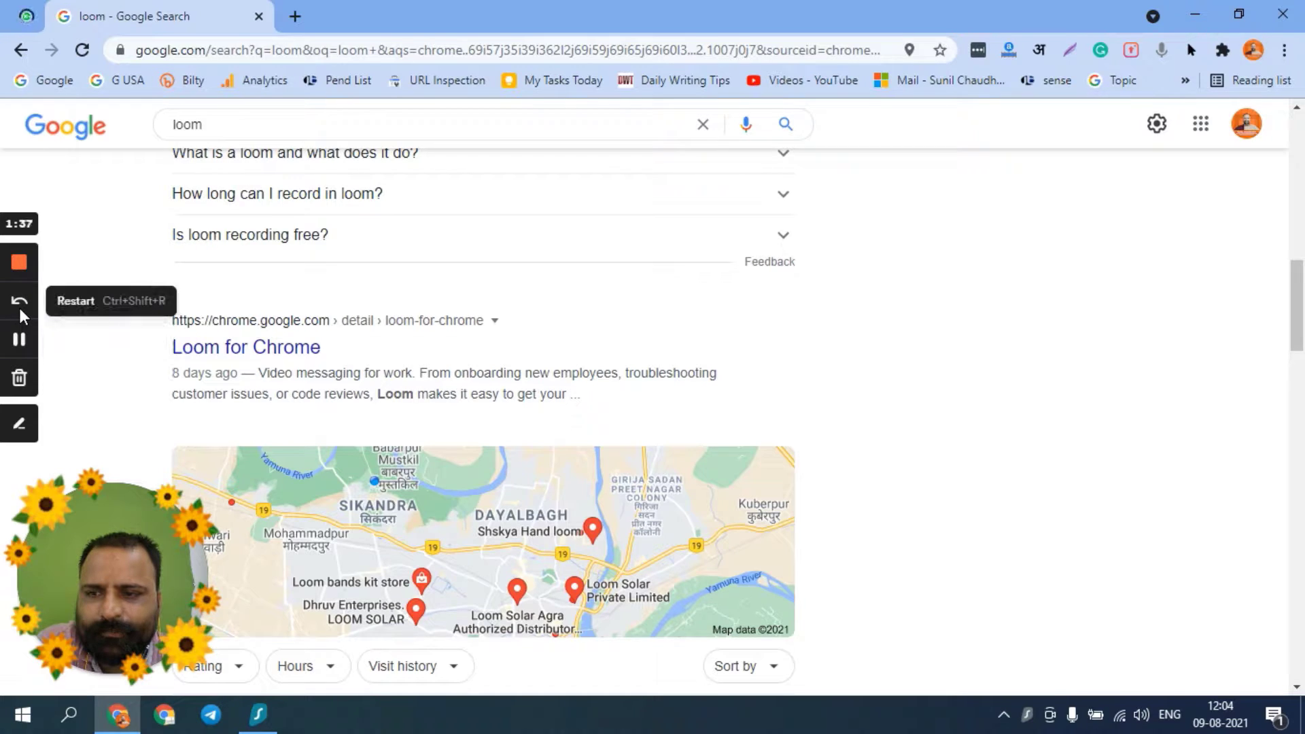
{"action": "left_click", "coordinate": [19, 263]}
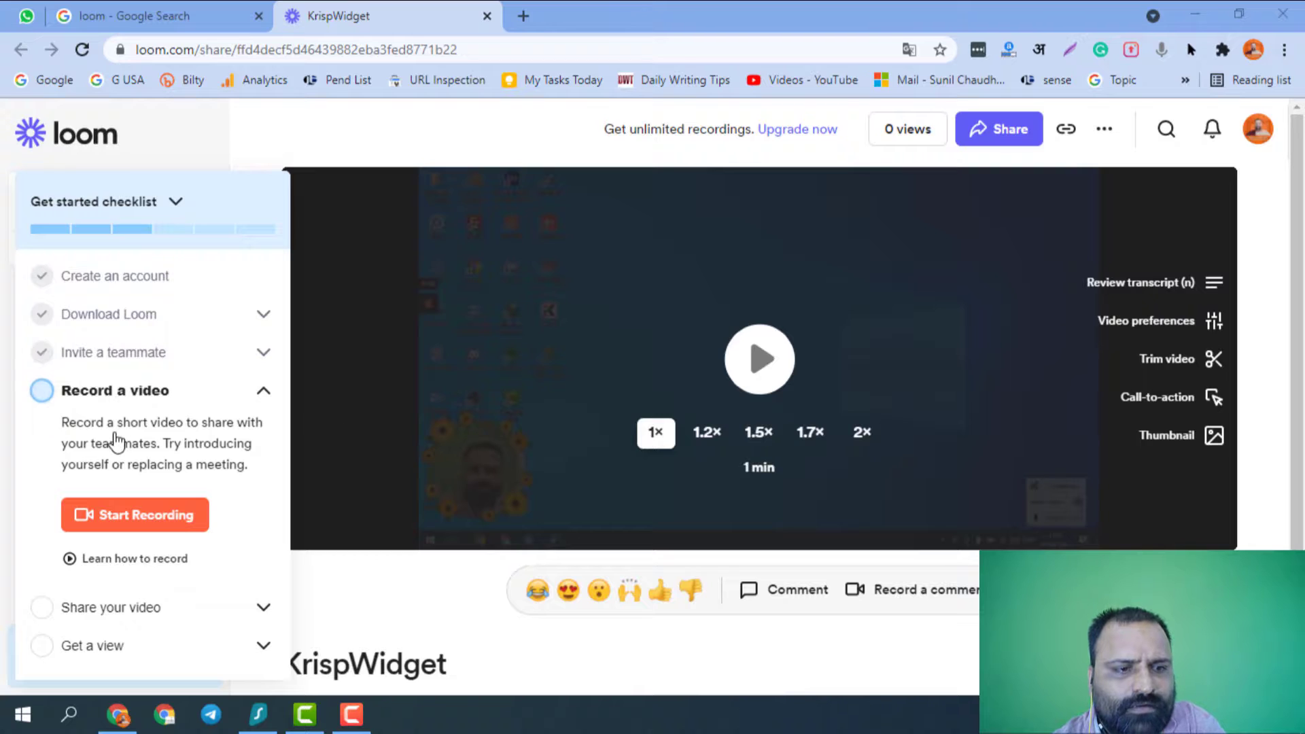
Look over the KrispWidget recording's page, including the player, reaction and comment options, title and description area.
{"action": "scroll", "coordinate": [122, 442], "scroll_direction": "down", "scroll_amount": 1}
{"action": "scroll", "coordinate": [678, 518], "scroll_direction": "down", "scroll_amount": 1}
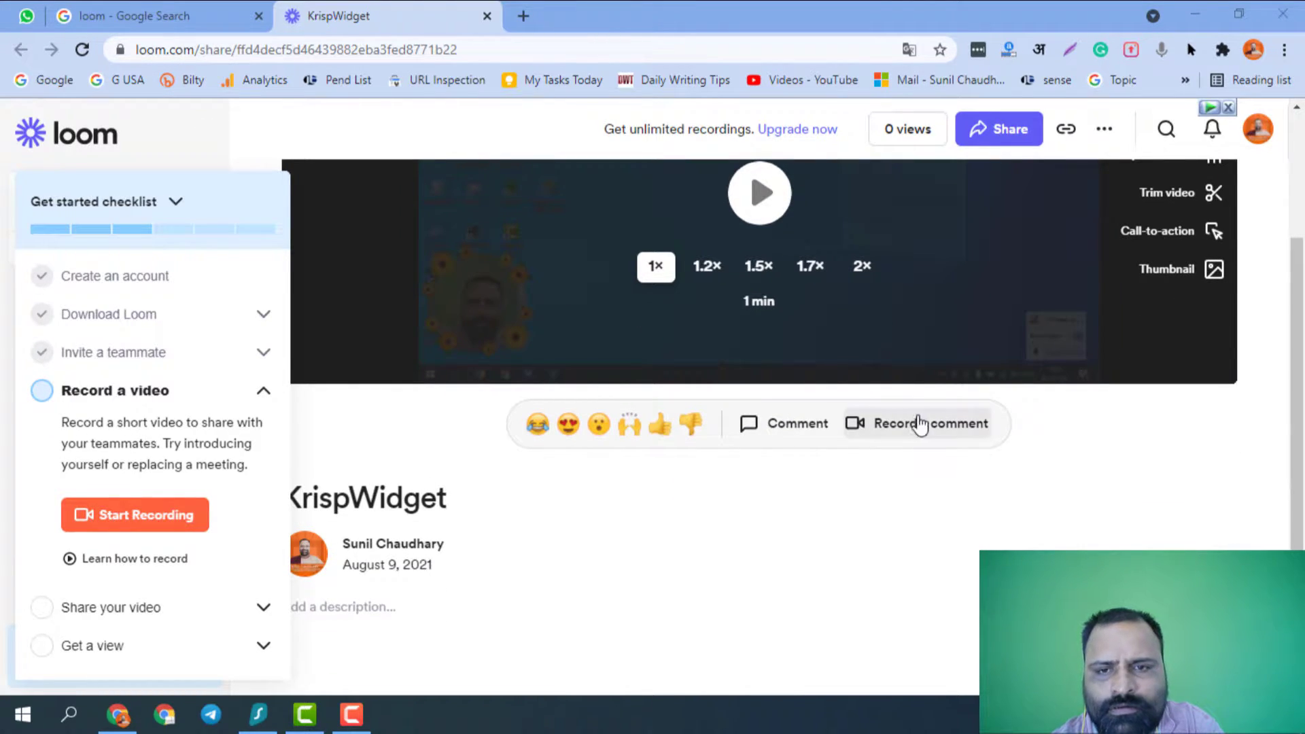
{"action": "scroll", "coordinate": [919, 414], "scroll_direction": "up", "scroll_amount": 2}
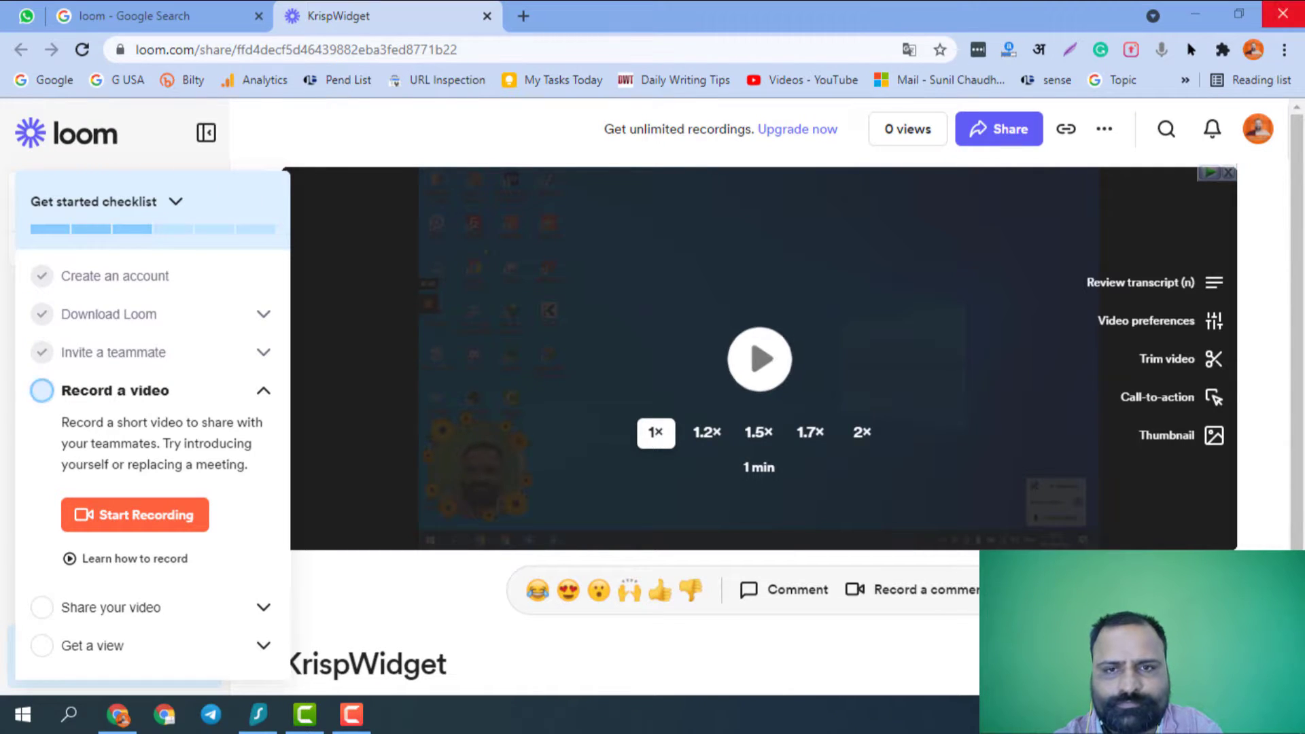
{"action": "scroll", "coordinate": [730, 415], "scroll_direction": "down", "scroll_amount": 3}
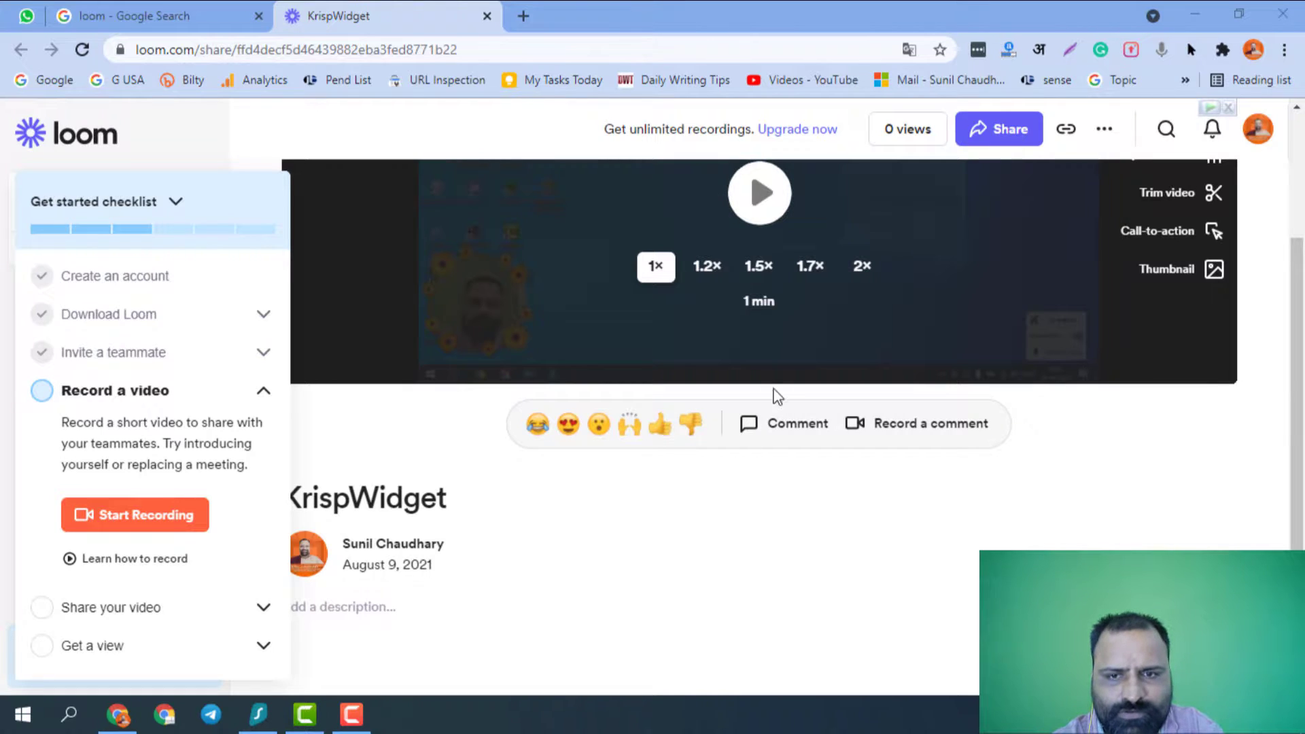
{"action": "scroll", "coordinate": [815, 401], "scroll_direction": "up", "scroll_amount": 3}
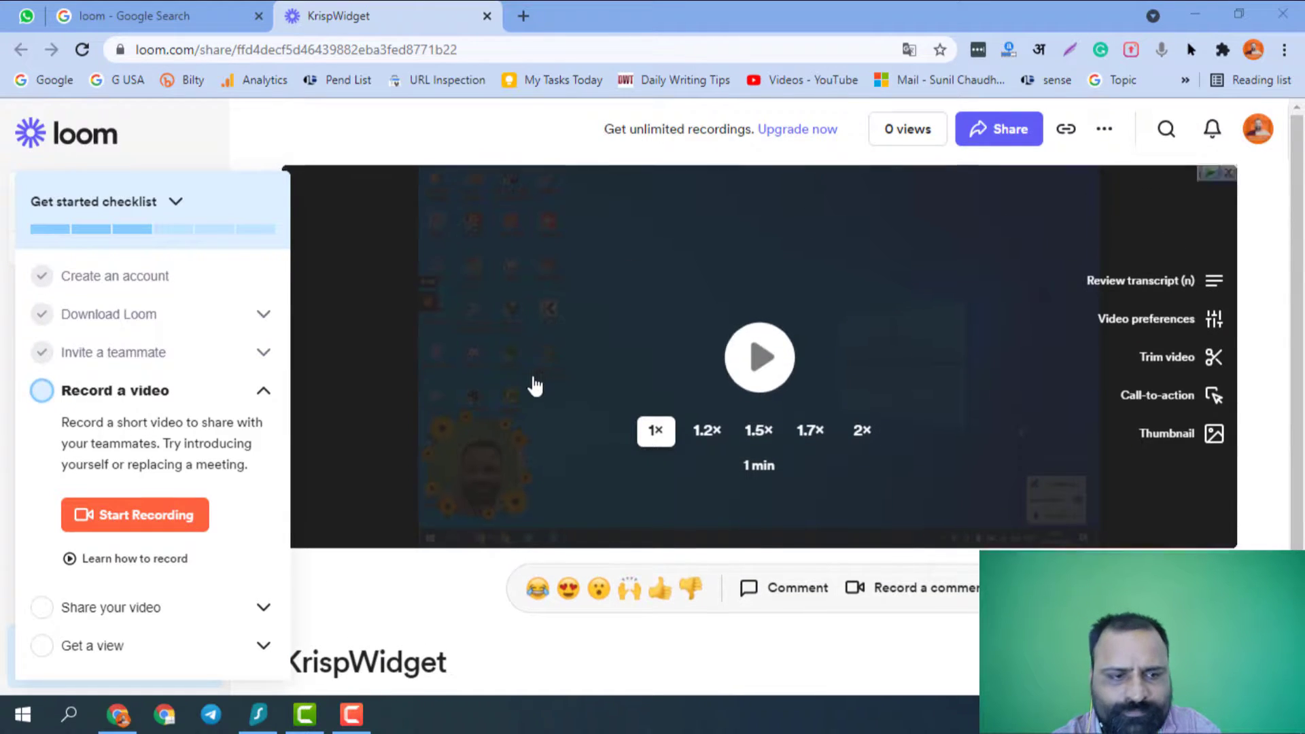
{"action": "scroll", "coordinate": [408, 401], "scroll_direction": "down", "scroll_amount": 3}
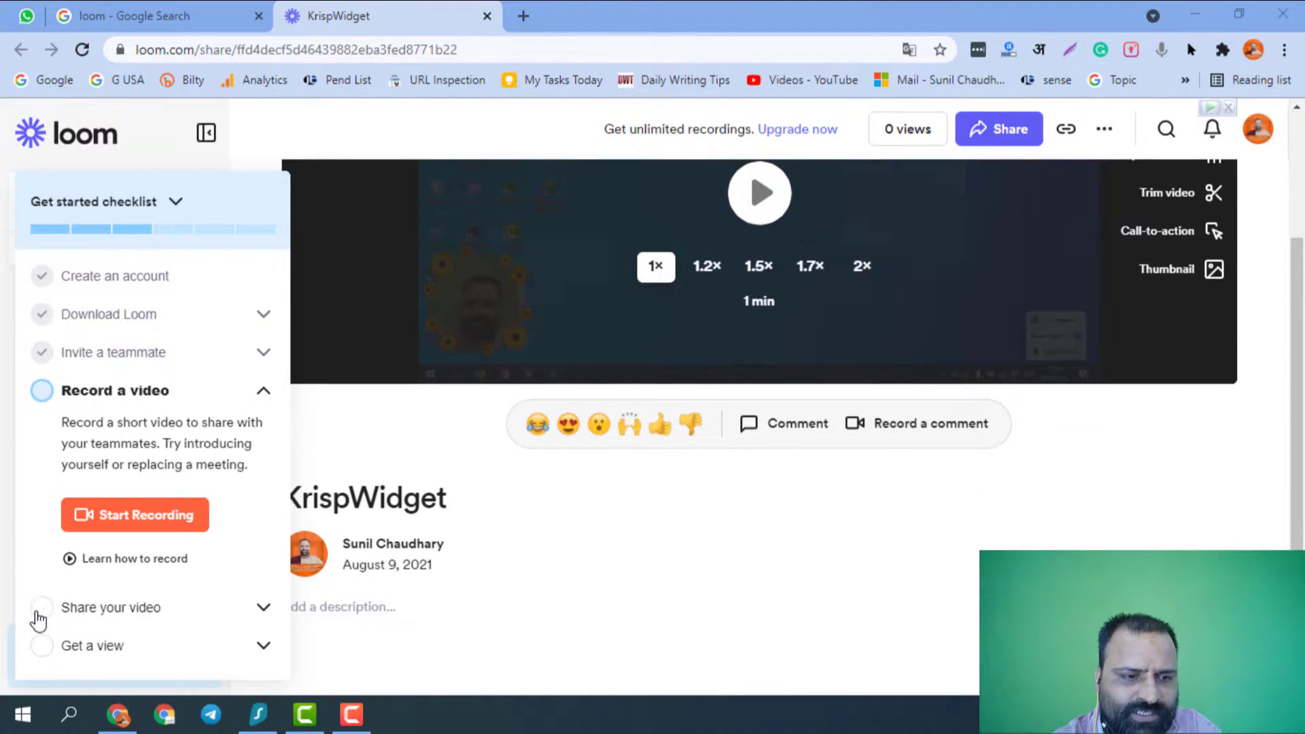
Expand the "Share your video" item in the Get started checklist to view its sharing instructions.
{"action": "left_click", "coordinate": [263, 609]}
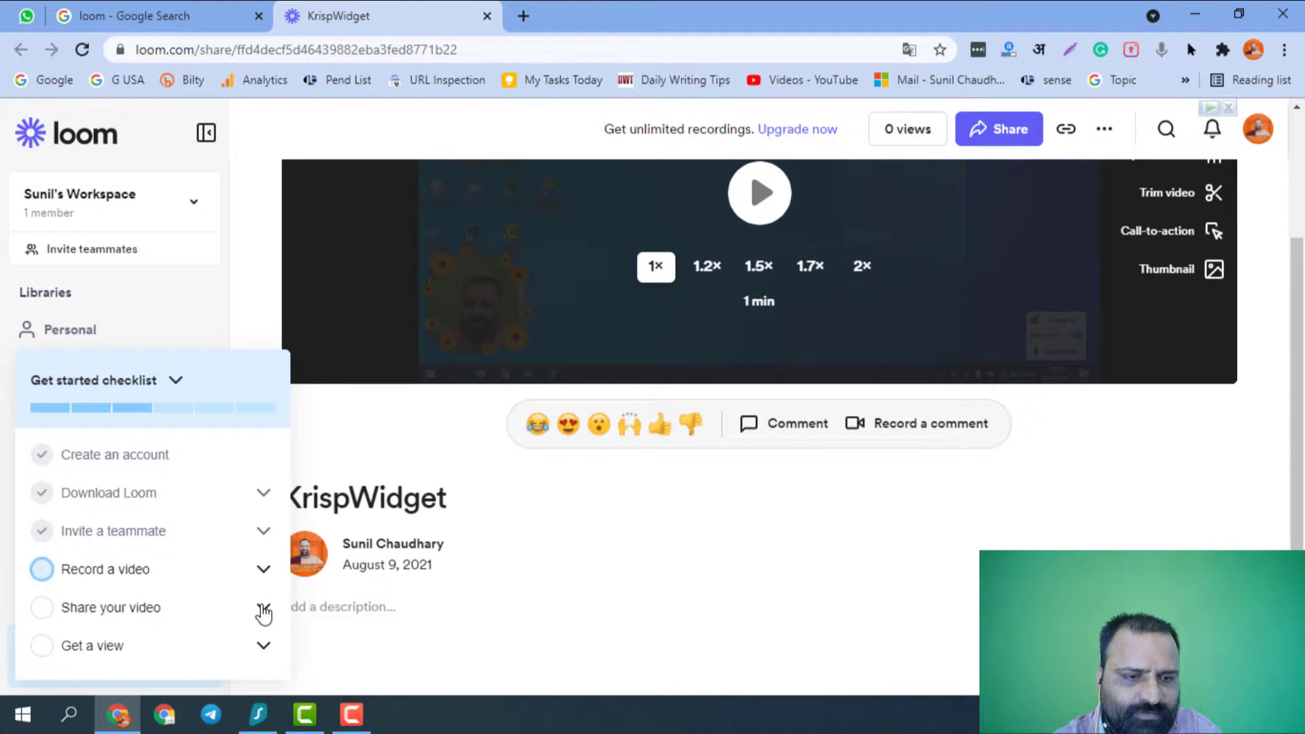
{"action": "left_click", "coordinate": [263, 612]}
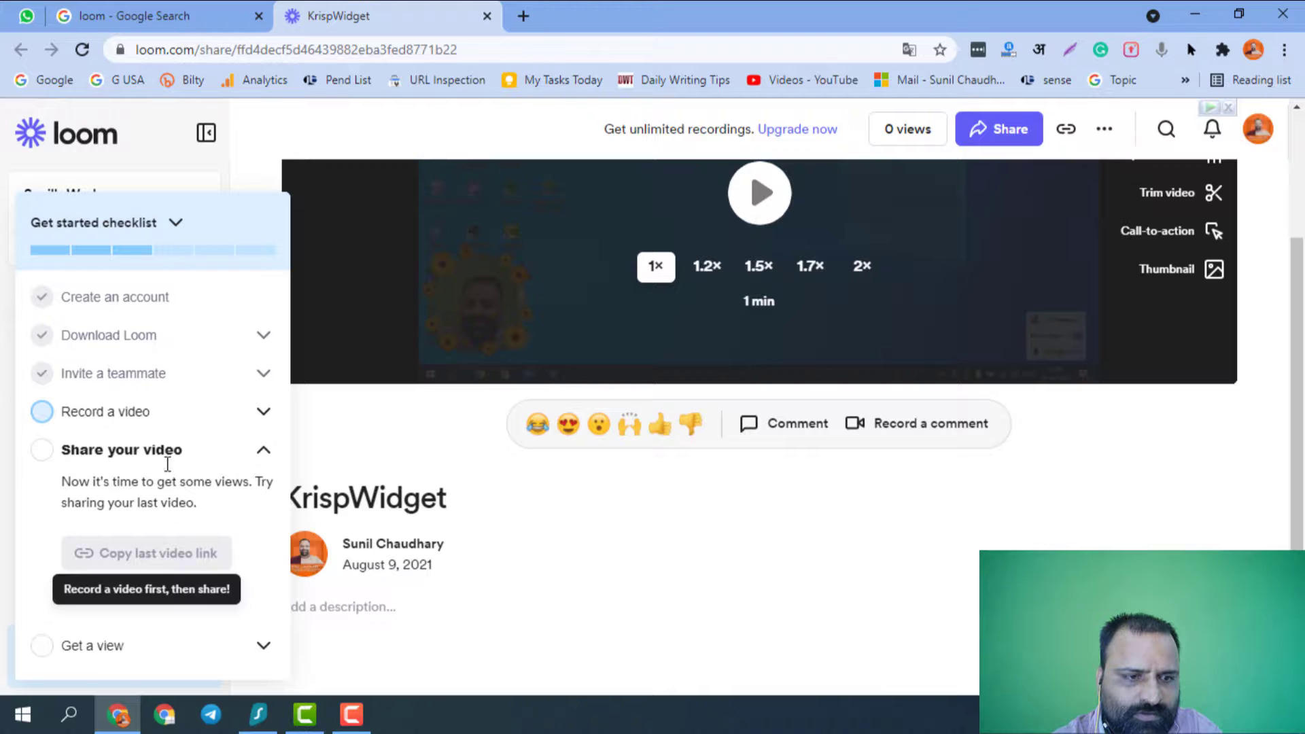
{"action": "left_click", "coordinate": [41, 459]}
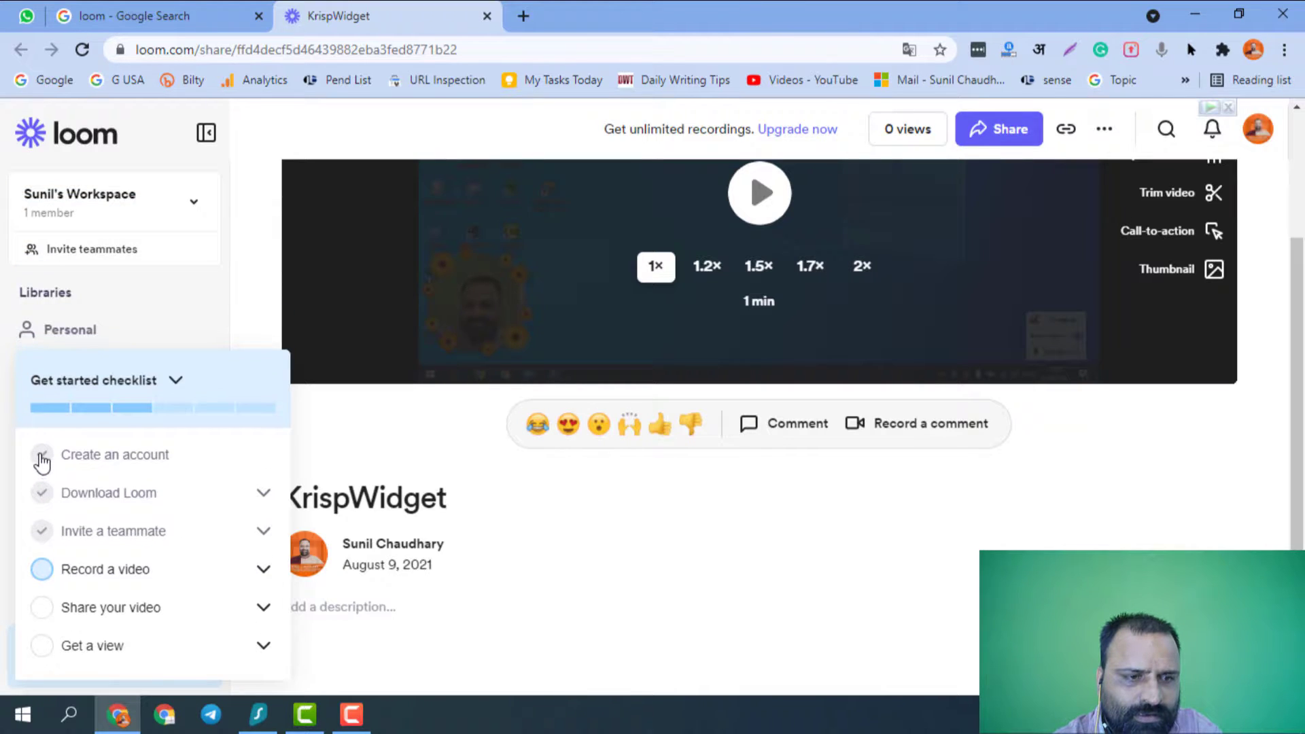
{"action": "left_click", "coordinate": [45, 613]}
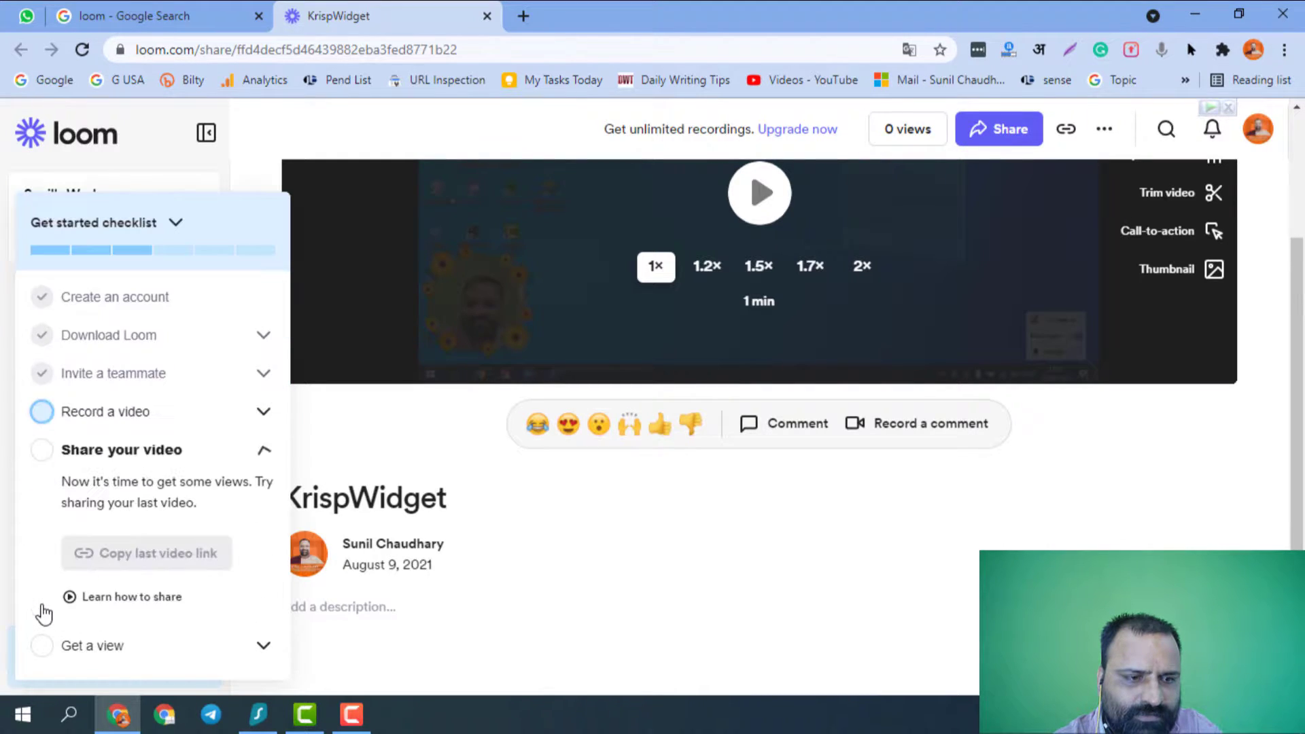
{"action": "left_click", "coordinate": [47, 457]}
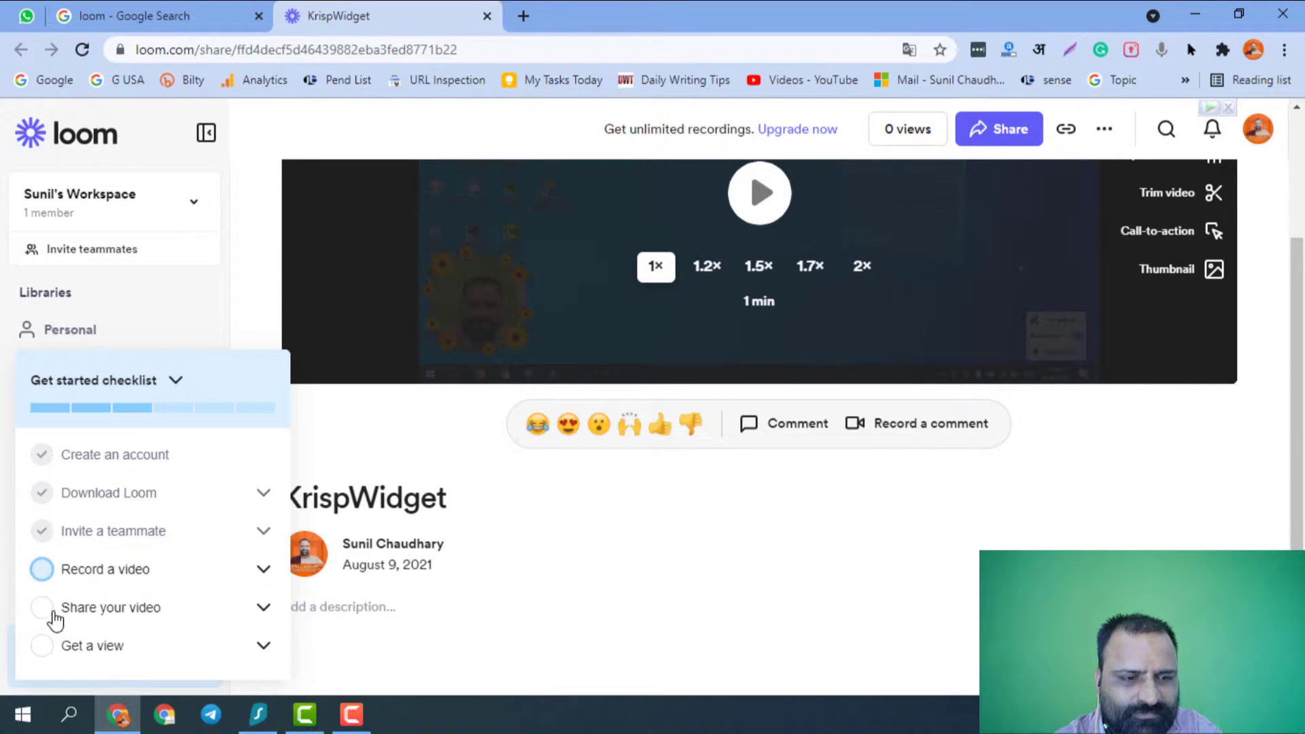
{"action": "left_click", "coordinate": [251, 610]}
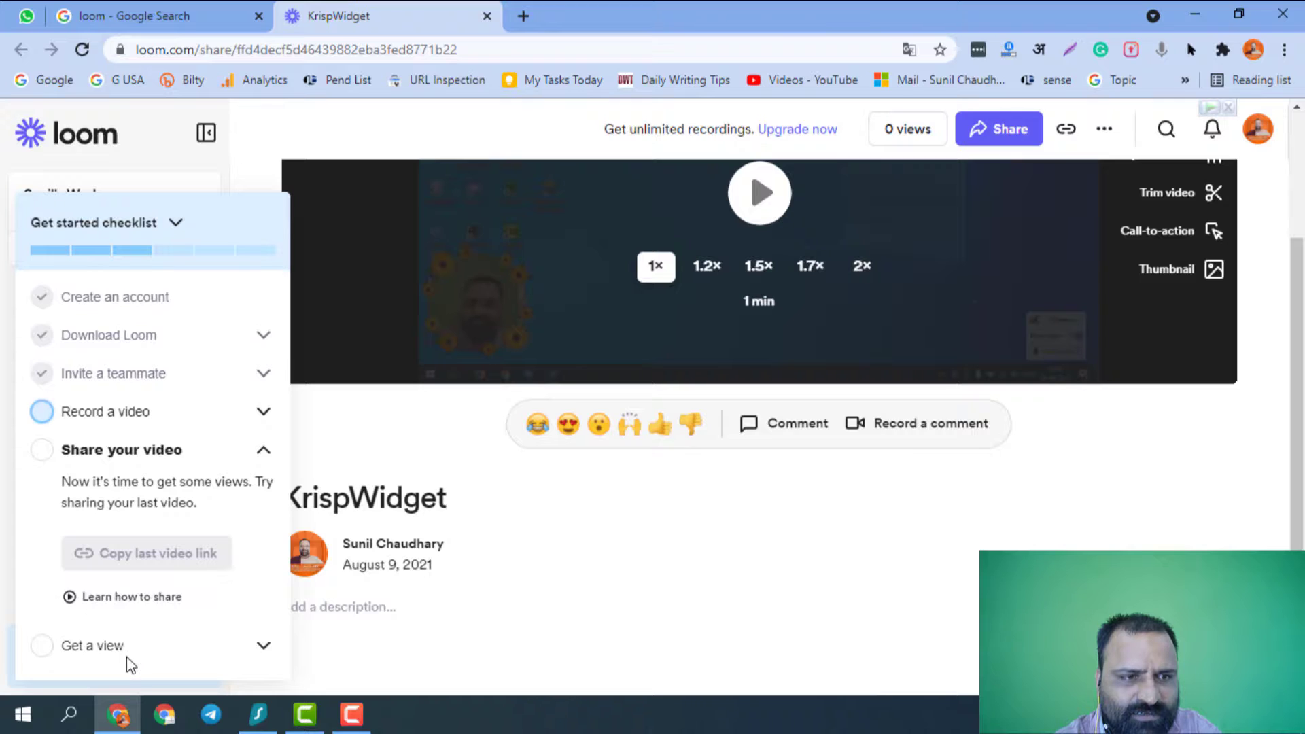
Try to open the sharing options for the KrispWidget recording and play the video.
{"action": "scroll", "coordinate": [759, 394], "scroll_direction": "up", "scroll_amount": 2}
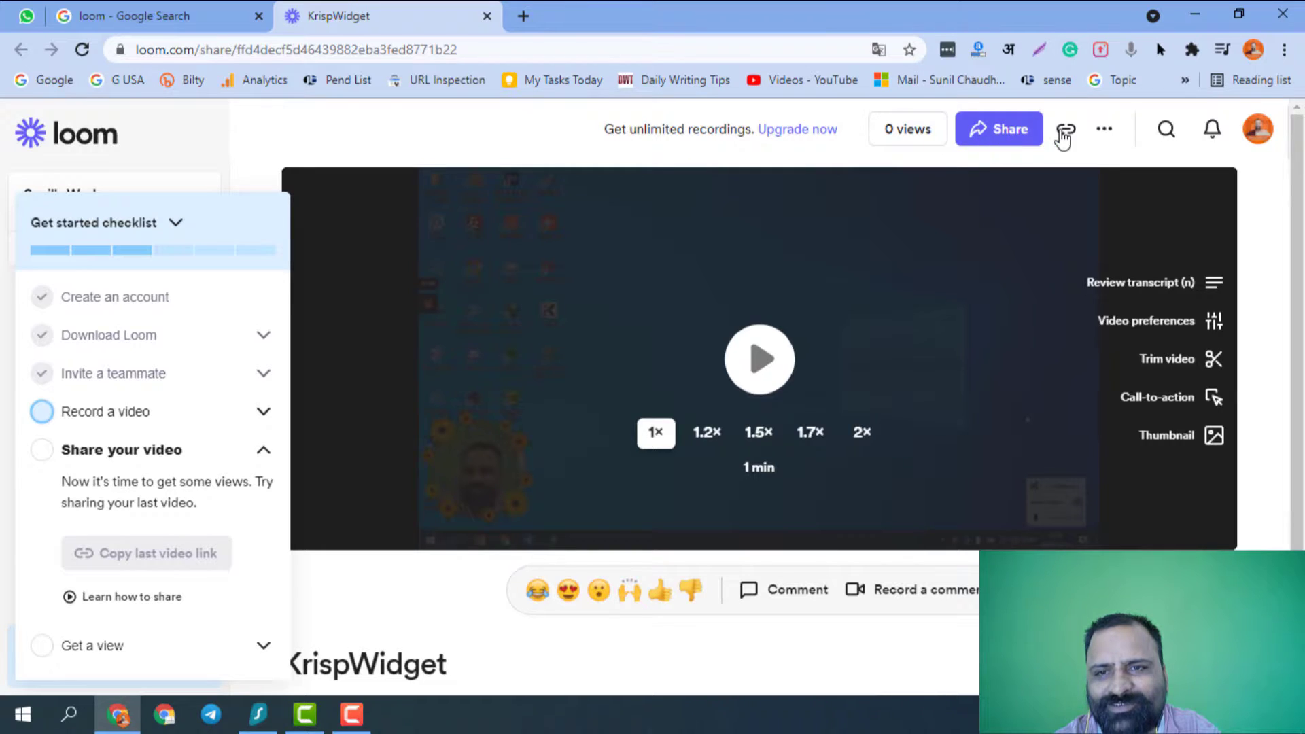
{"action": "left_click", "coordinate": [1037, 135]}
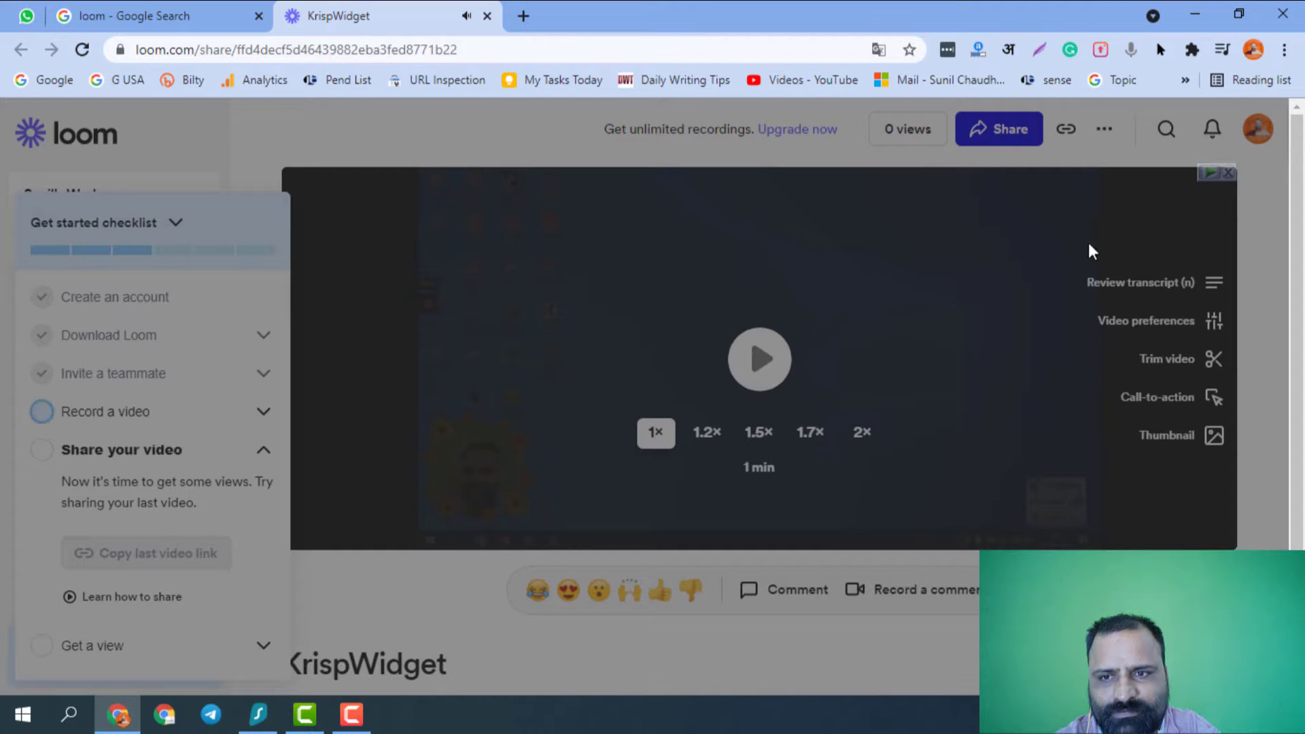
{"action": "left_click", "coordinate": [534, 440]}
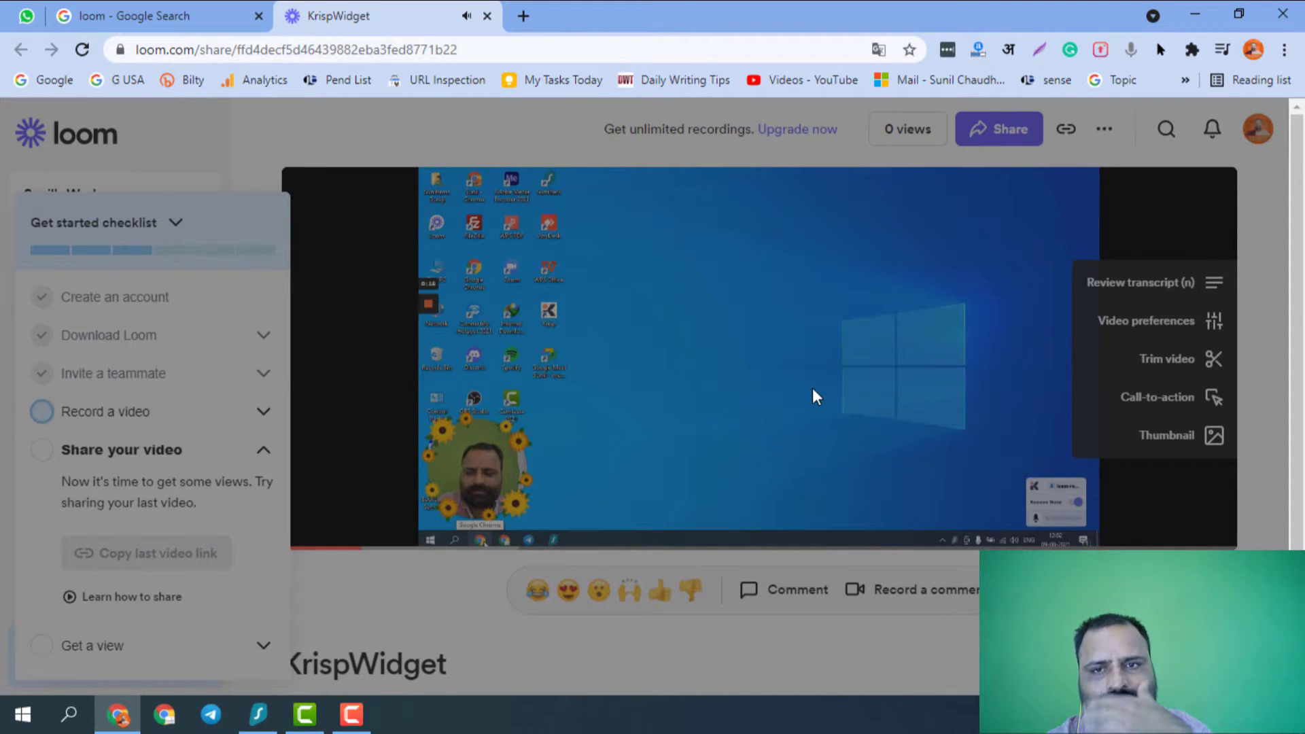
Reload the KrispWidget recording's share page from its current web address.
{"action": "scroll", "coordinate": [751, 620], "scroll_direction": "down", "scroll_amount": 3}
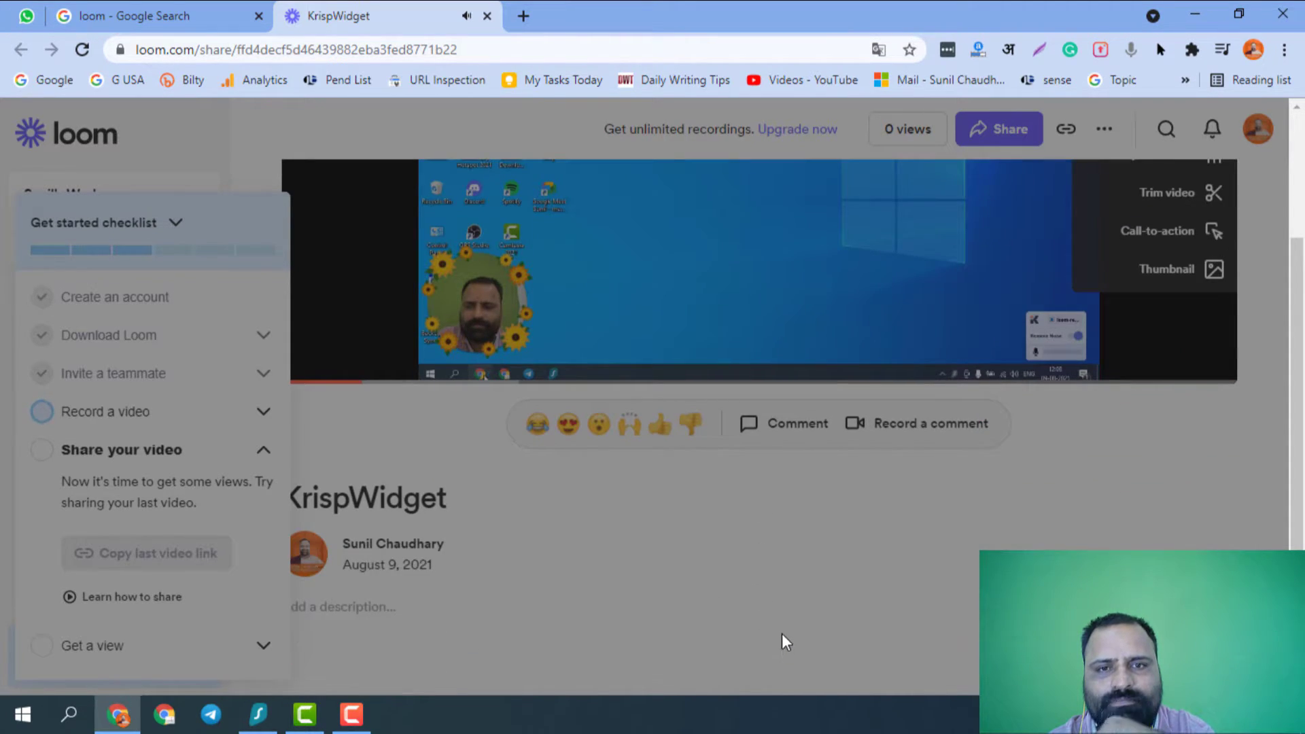
{"action": "scroll", "coordinate": [781, 632], "scroll_direction": "up", "scroll_amount": 3}
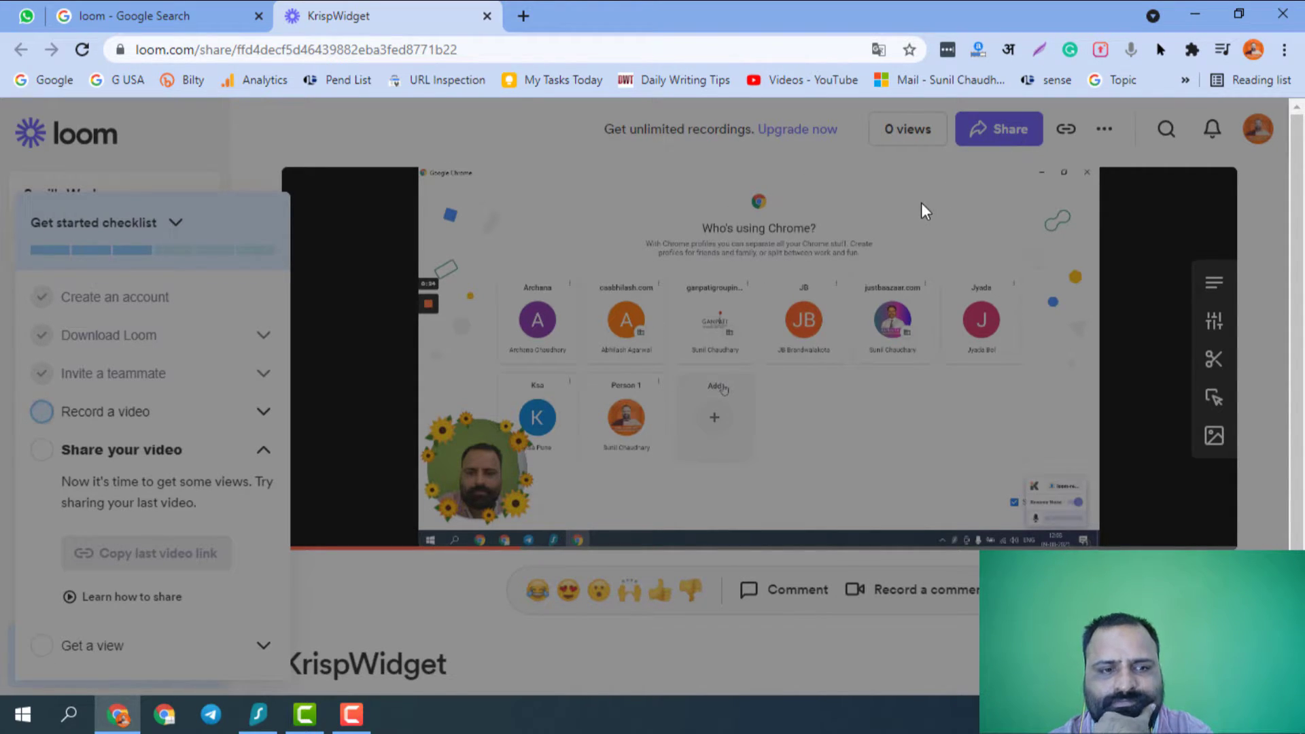
{"action": "scroll", "coordinate": [850, 350], "scroll_direction": "down", "scroll_amount": 2}
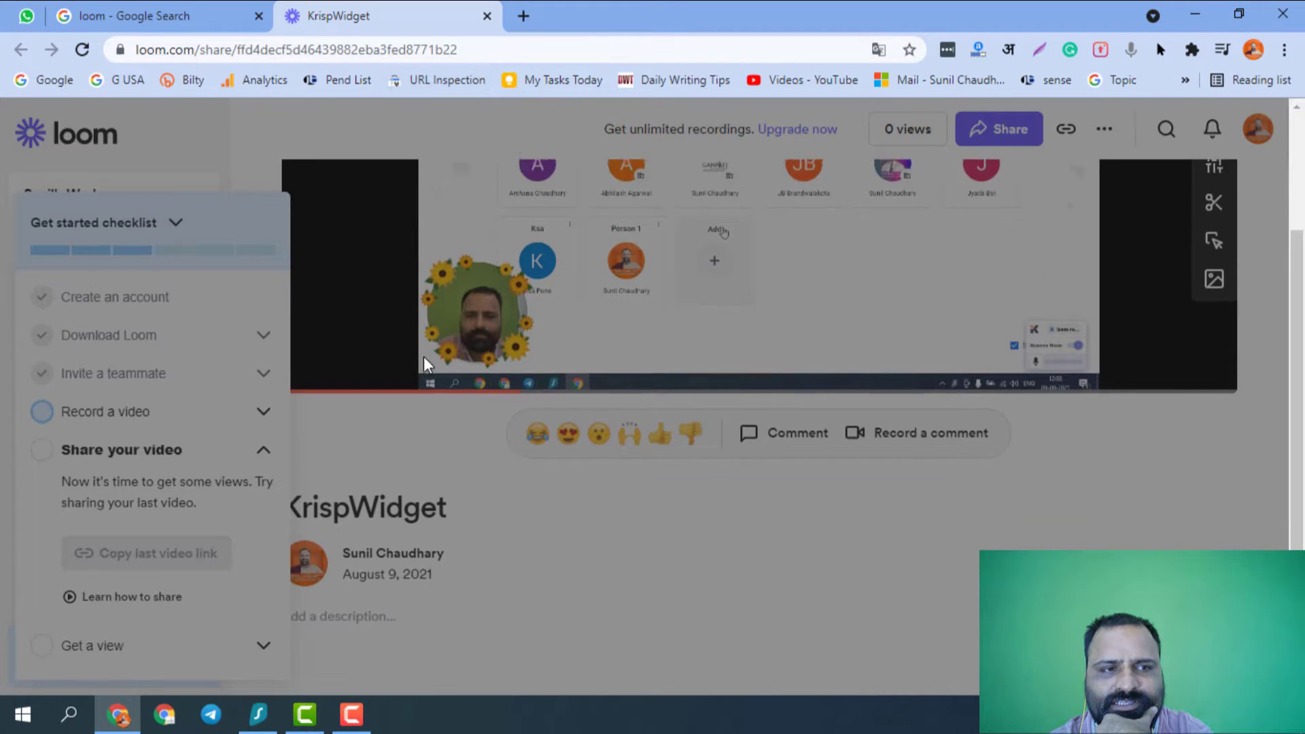
{"action": "scroll", "coordinate": [422, 364], "scroll_direction": "up", "scroll_amount": 2}
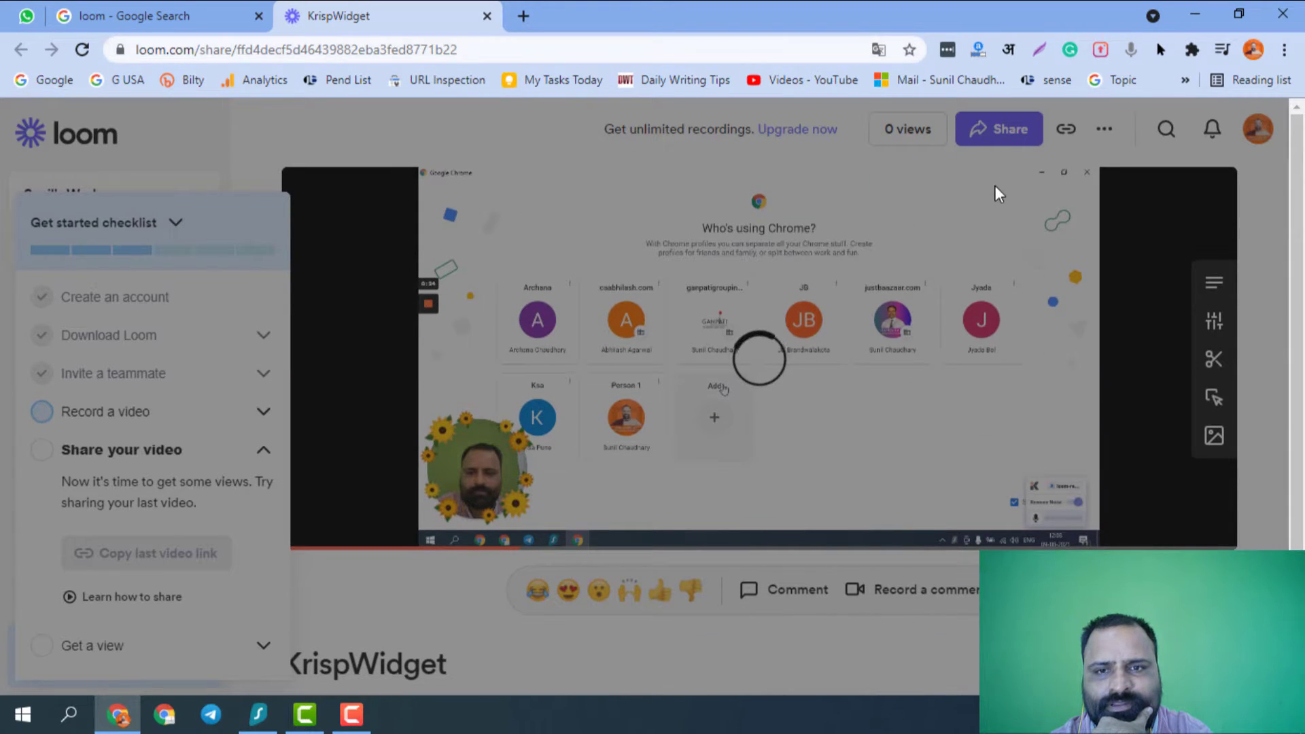
{"action": "left_click", "coordinate": [518, 50]}
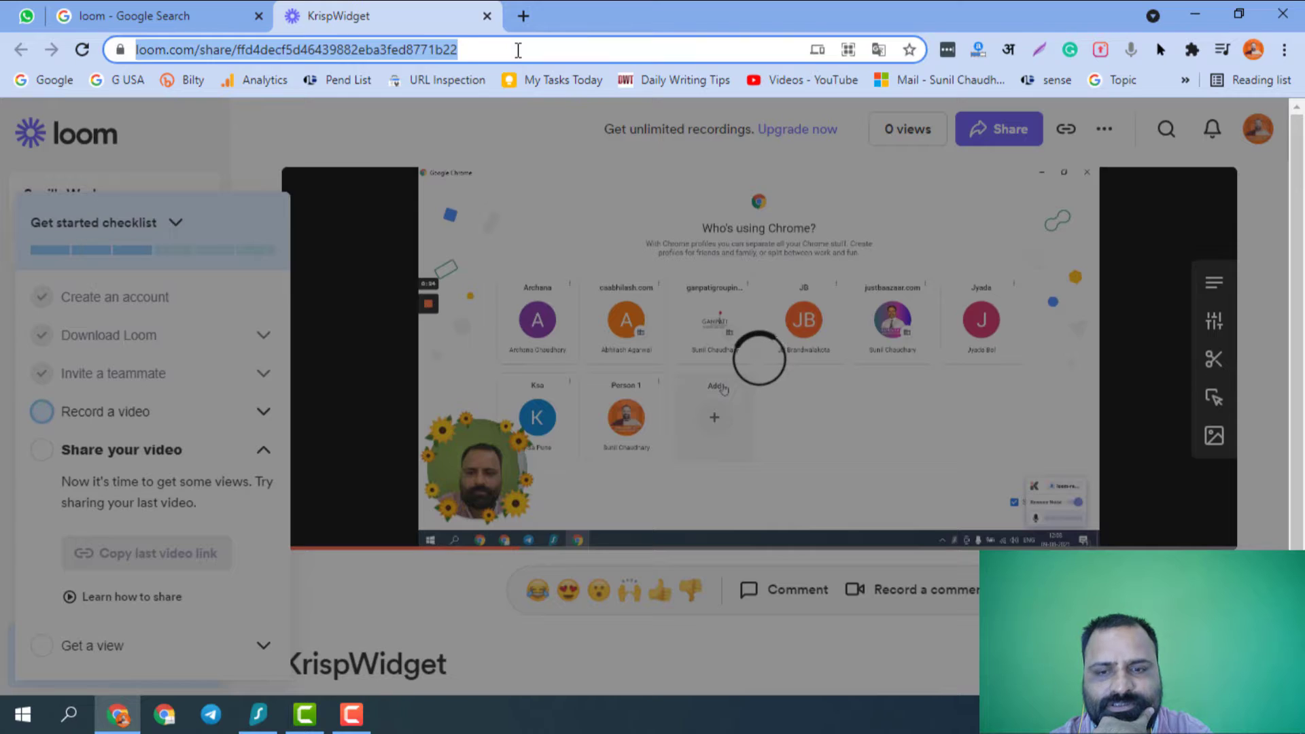
{"action": "key", "text": "Return"}
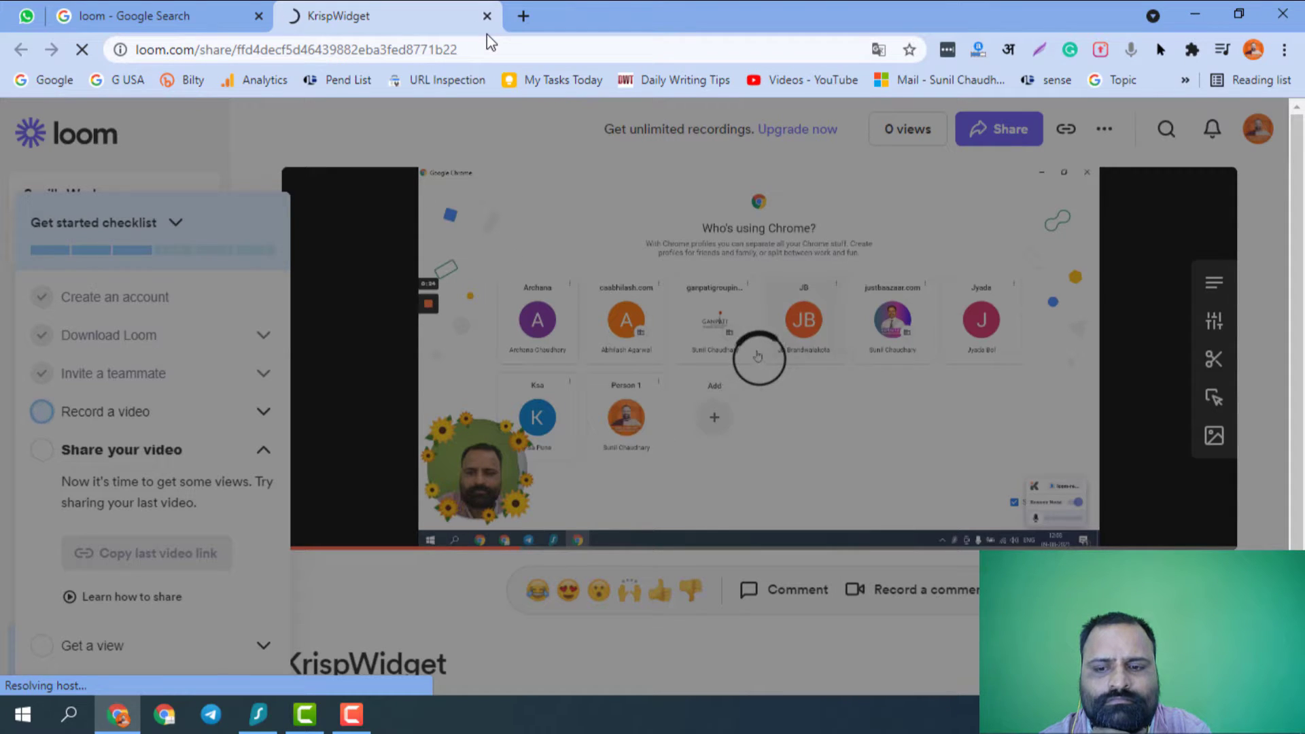
Quit the background program in the system tray whose options are New Session, Settings and Quit.
{"action": "left_click", "coordinate": [965, 714]}
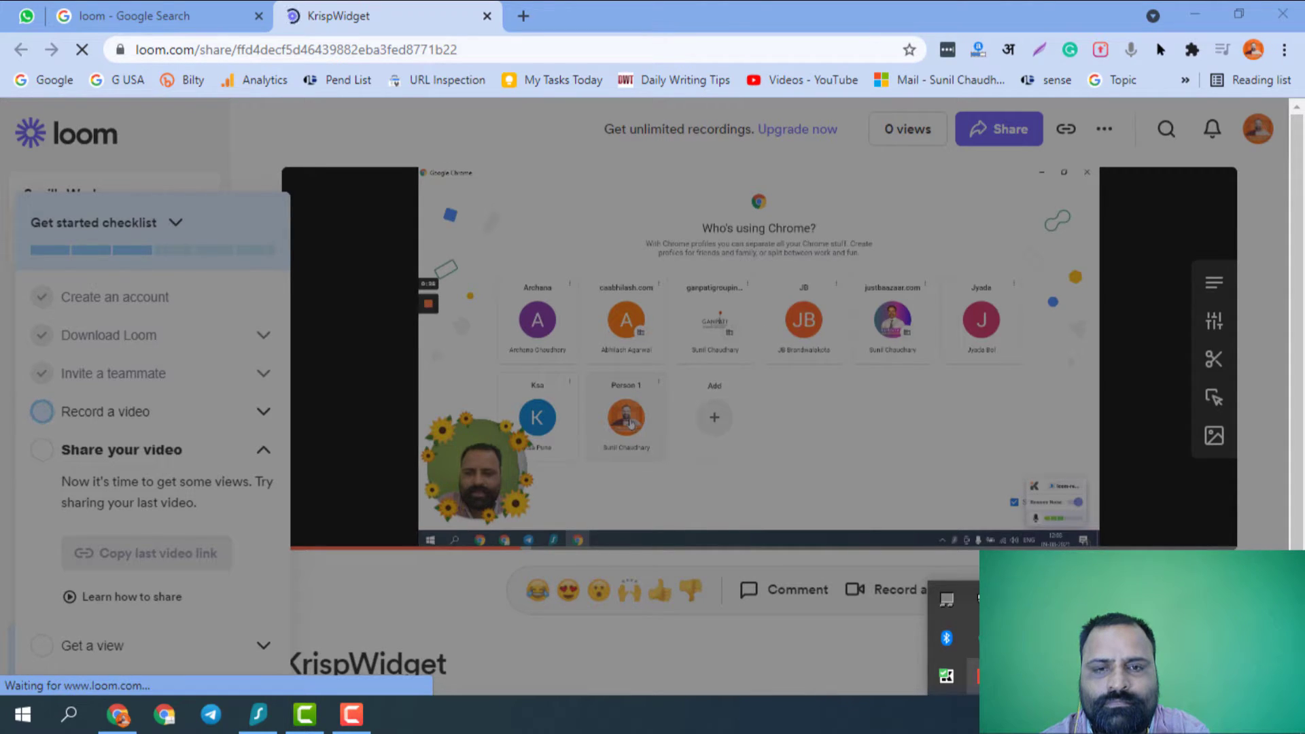
{"action": "right_click", "coordinate": [946, 676]}
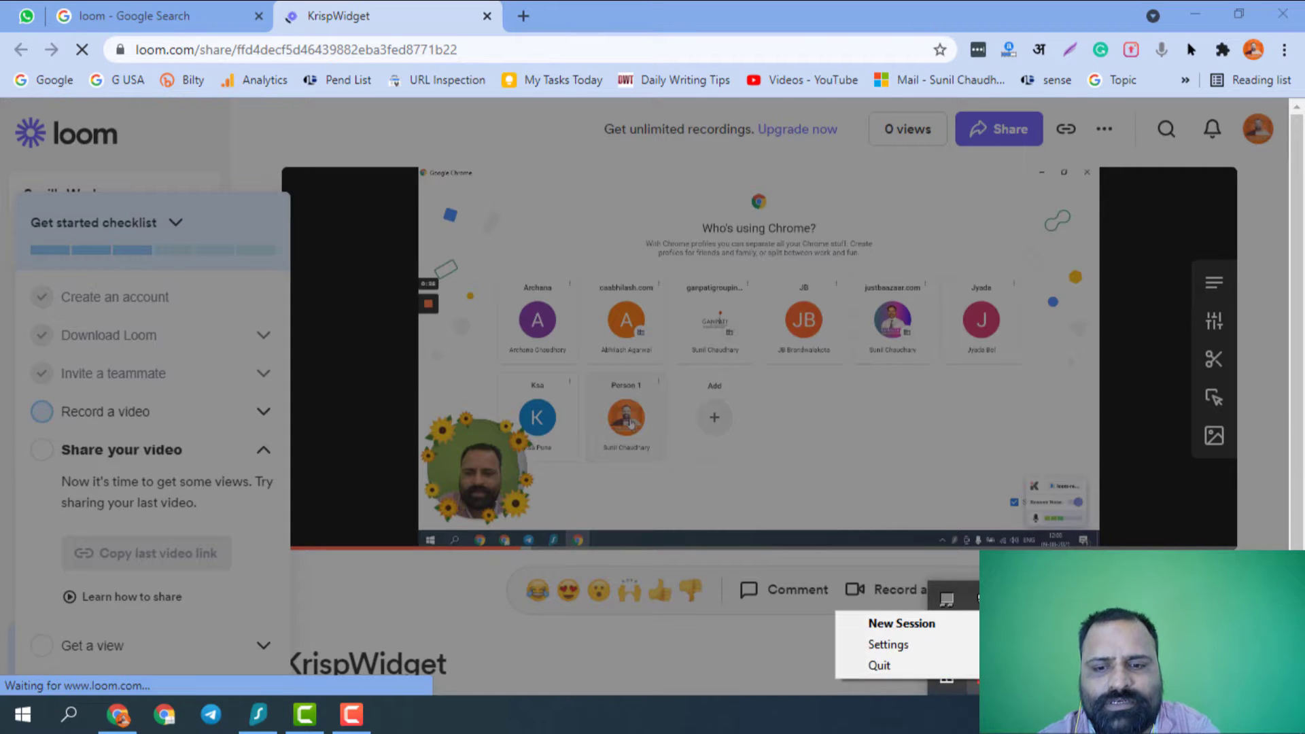
{"action": "left_click", "coordinate": [919, 664]}
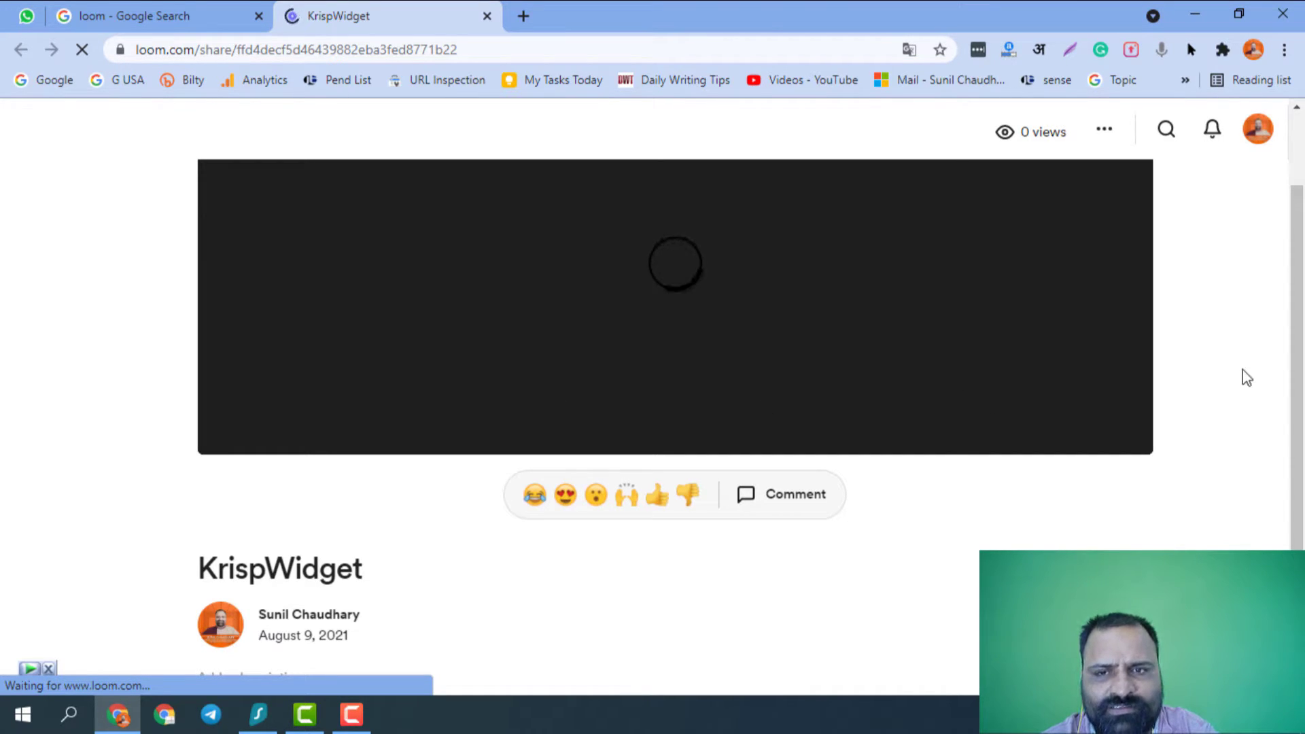
Copy the KrispWidget recording's share link, using the copy option among its additional actions as well.
{"action": "scroll", "coordinate": [865, 432], "scroll_direction": "down", "scroll_amount": 1}
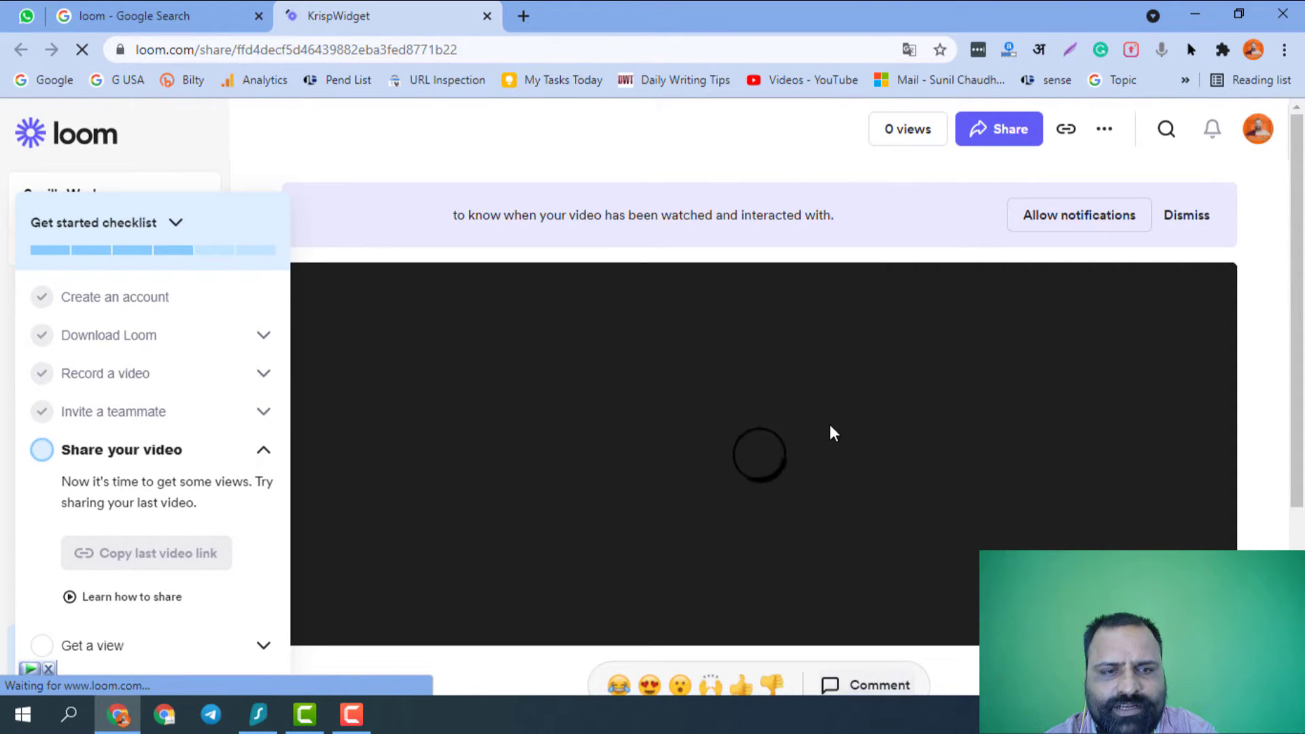
{"action": "scroll", "coordinate": [829, 426], "scroll_direction": "down", "scroll_amount": 4}
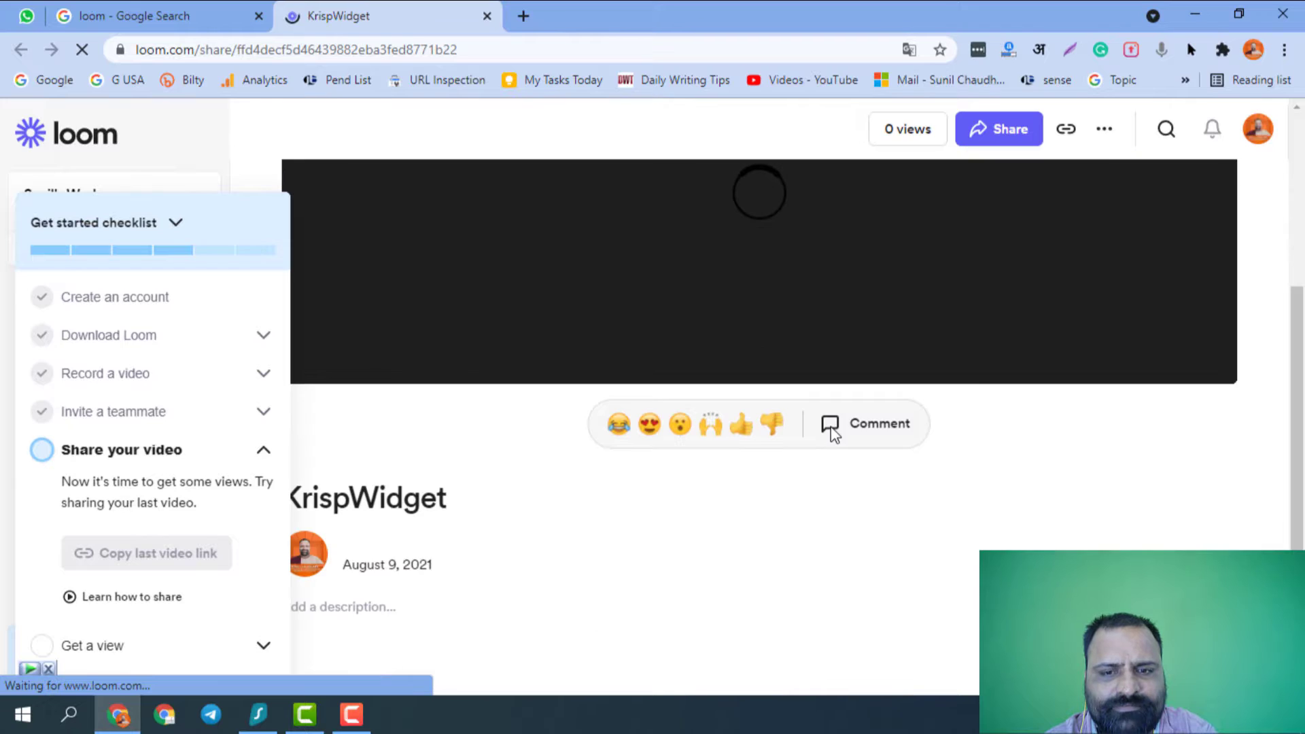
{"action": "left_click", "coordinate": [1065, 135]}
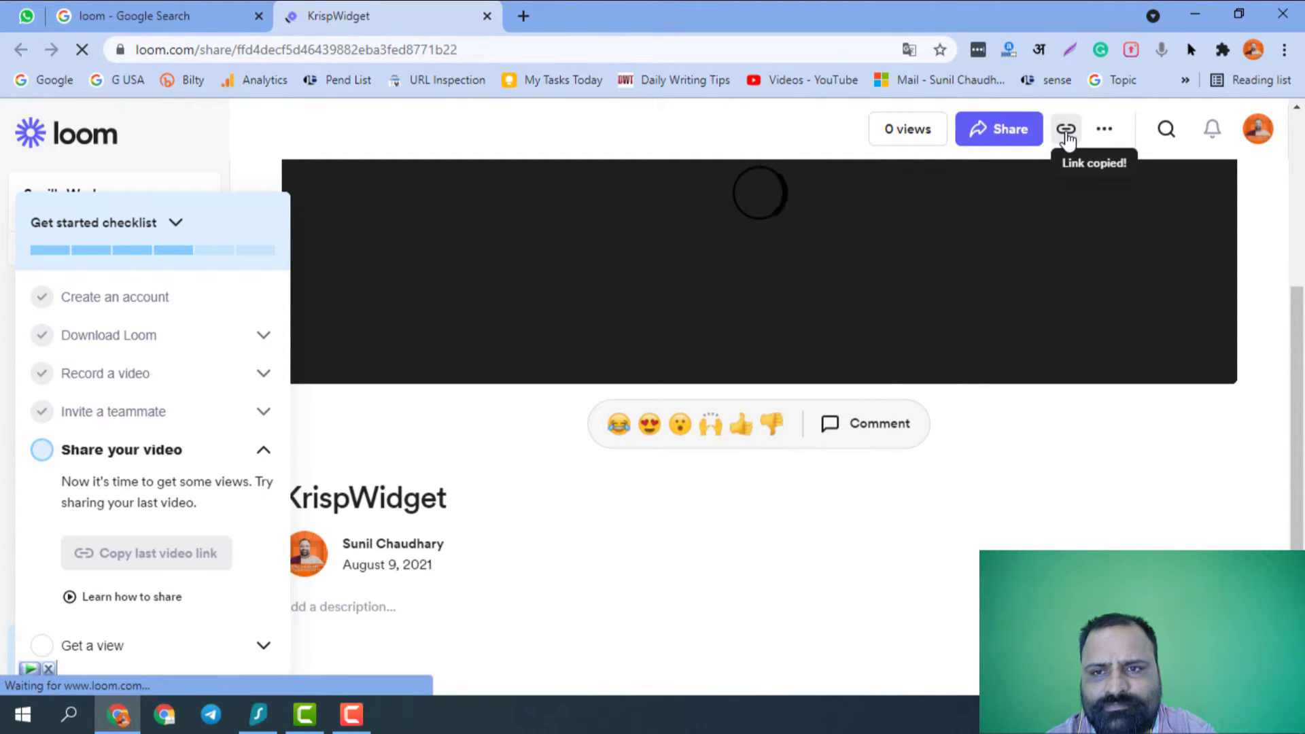
{"action": "left_click", "coordinate": [1105, 136]}
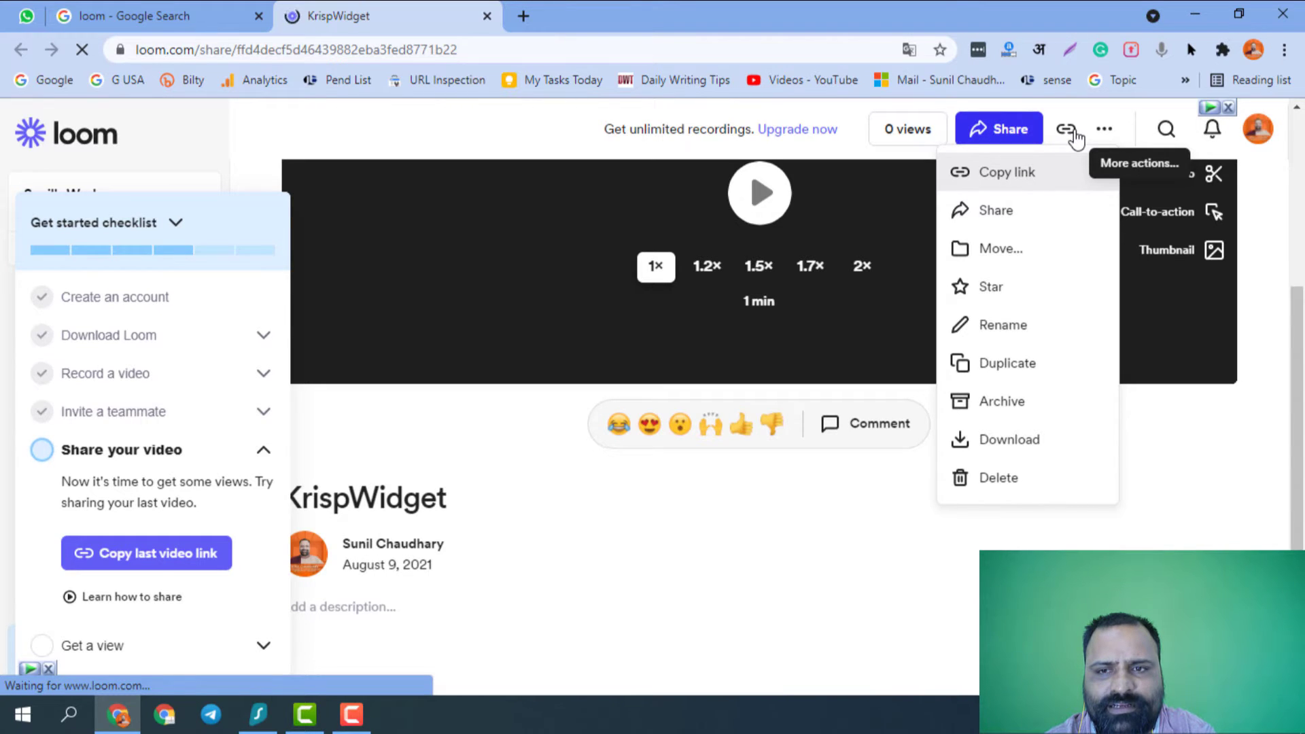
{"action": "left_click", "coordinate": [1009, 172]}
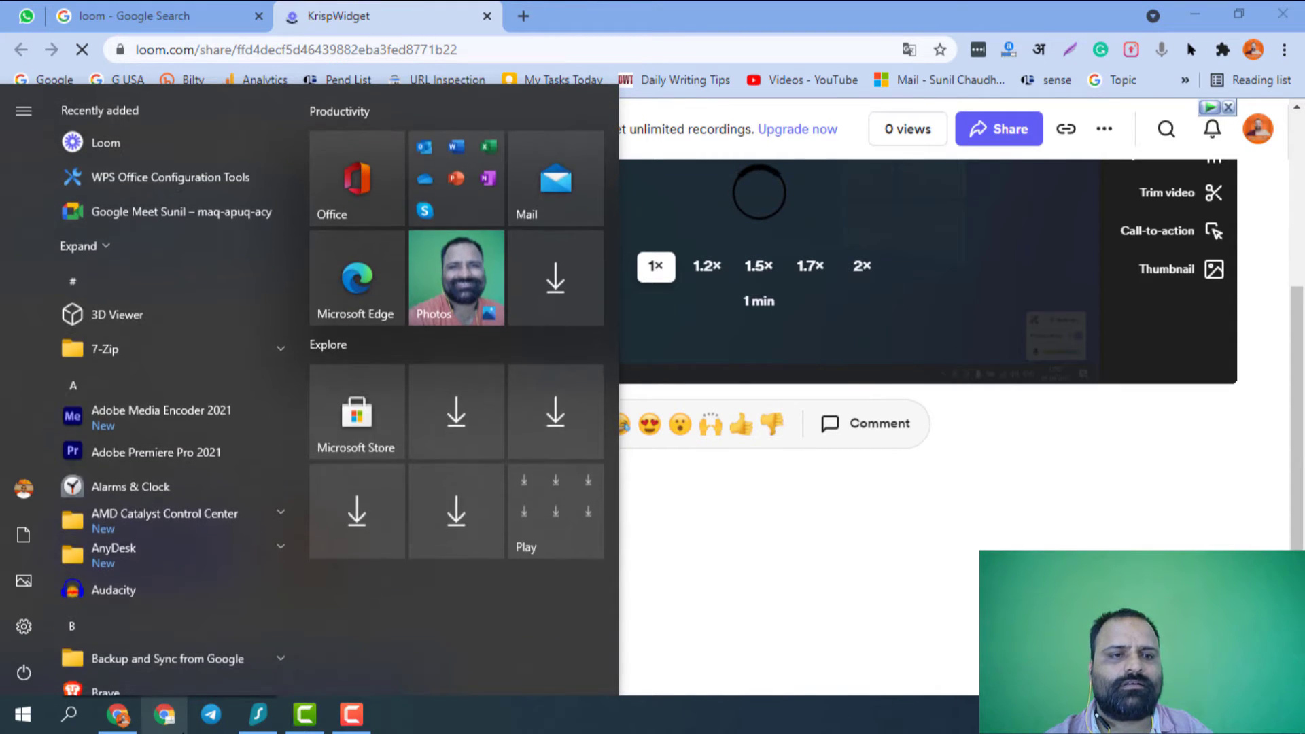
{"action": "type", "text": "tepa"}
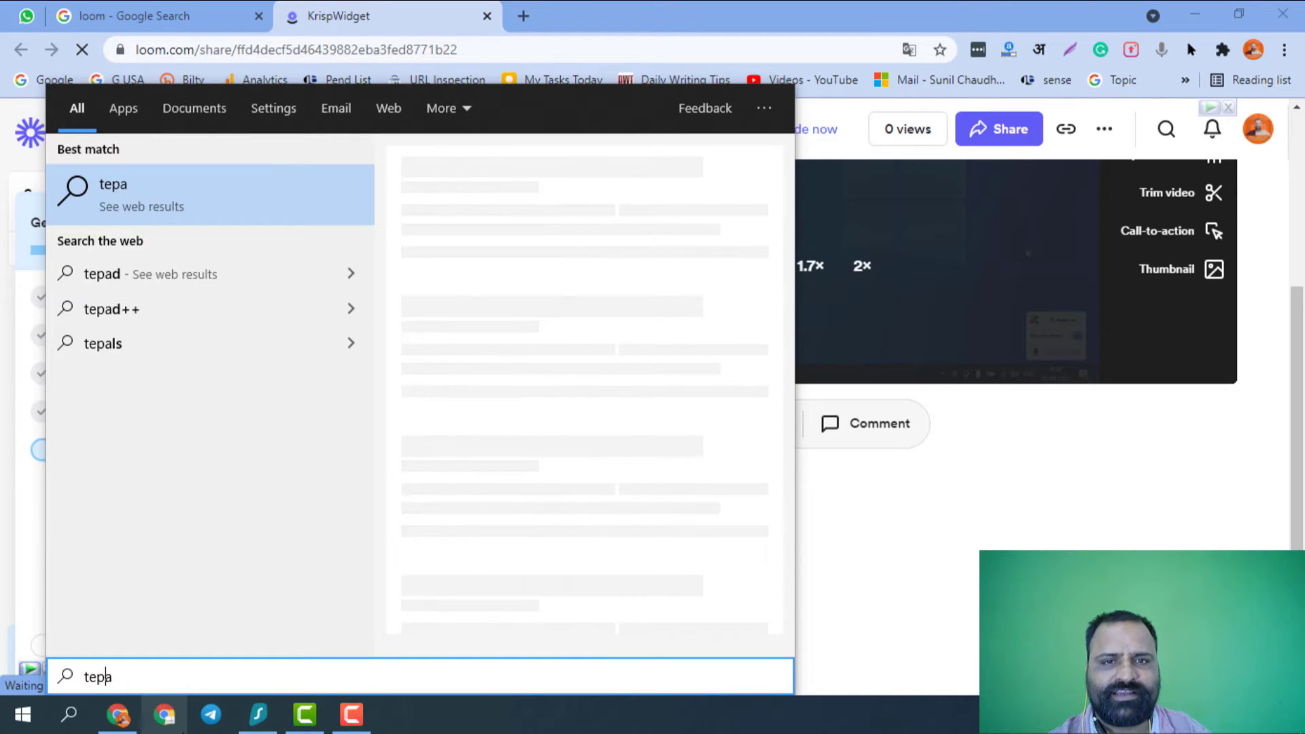
{"action": "key", "text": "Left"}
{"action": "key", "text": "Left"}
{"action": "key", "text": "Left"}
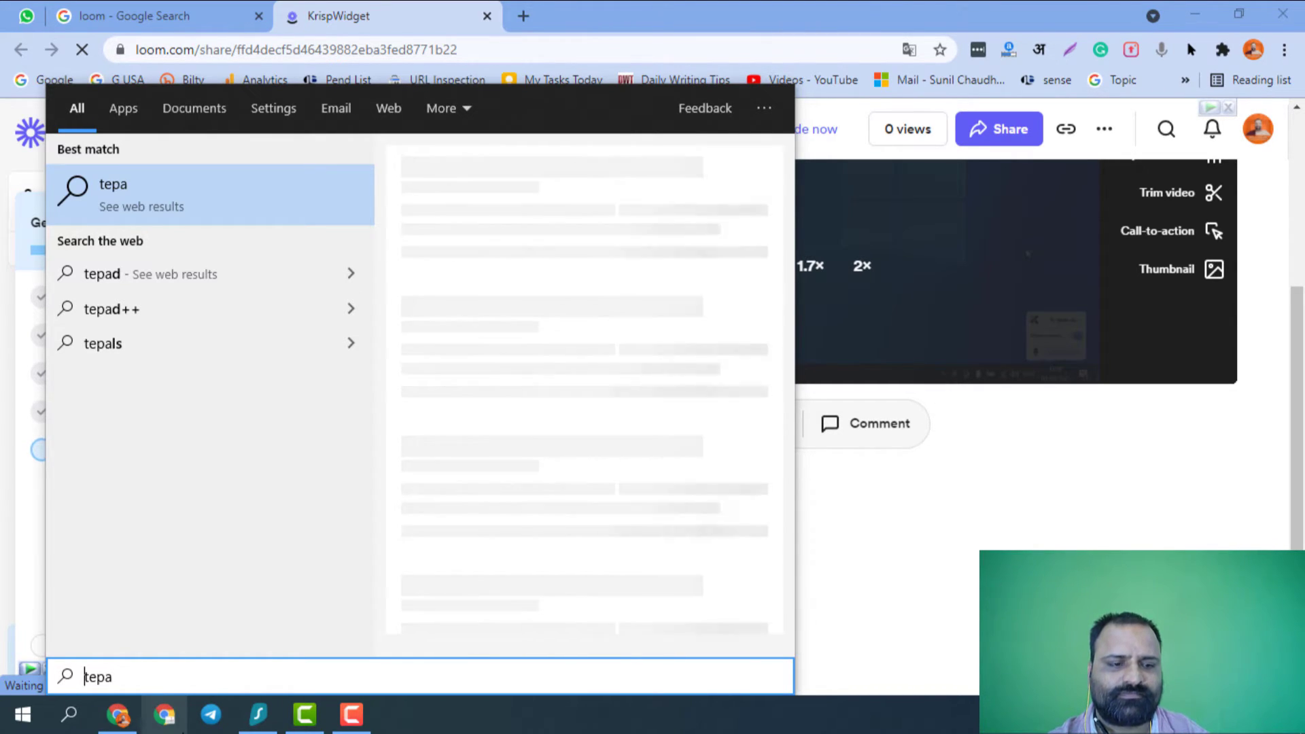
{"action": "key", "text": "Delete"}
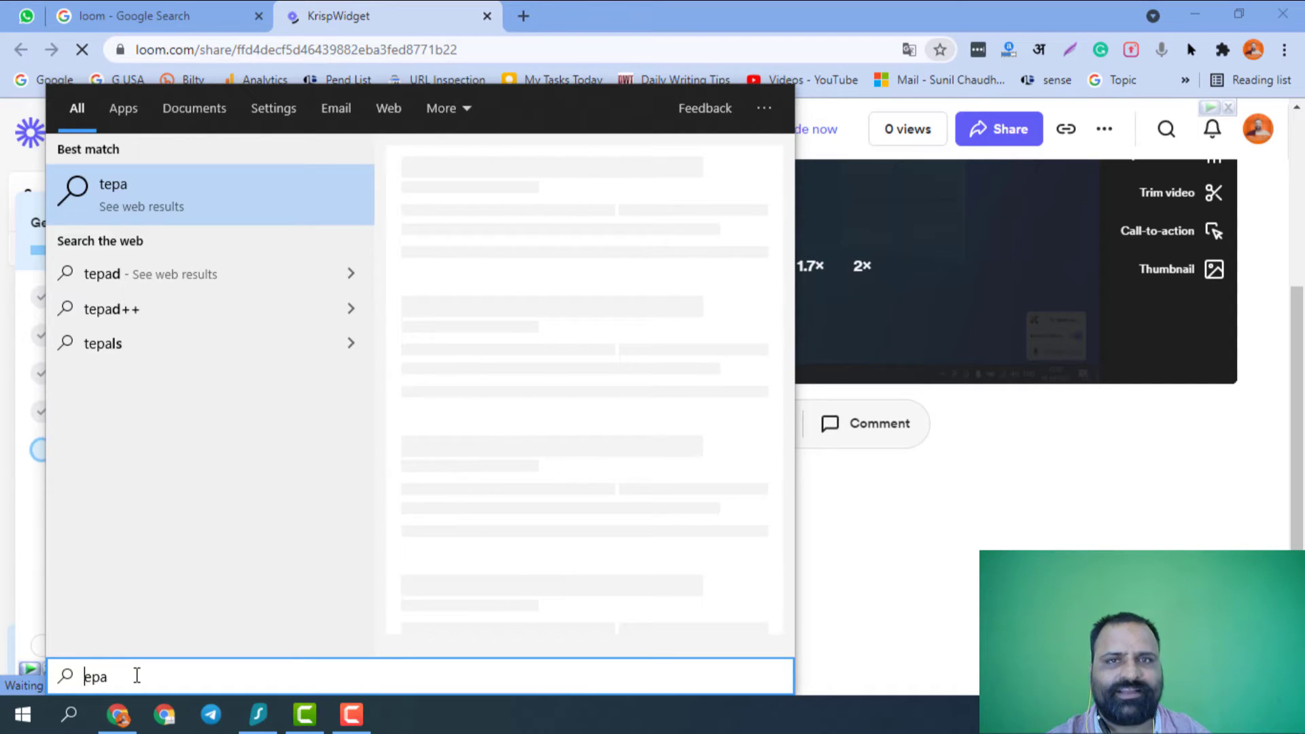
{"action": "key", "text": "Delete"}
{"action": "key", "text": "Delete"}
{"action": "key", "text": "Delete"}
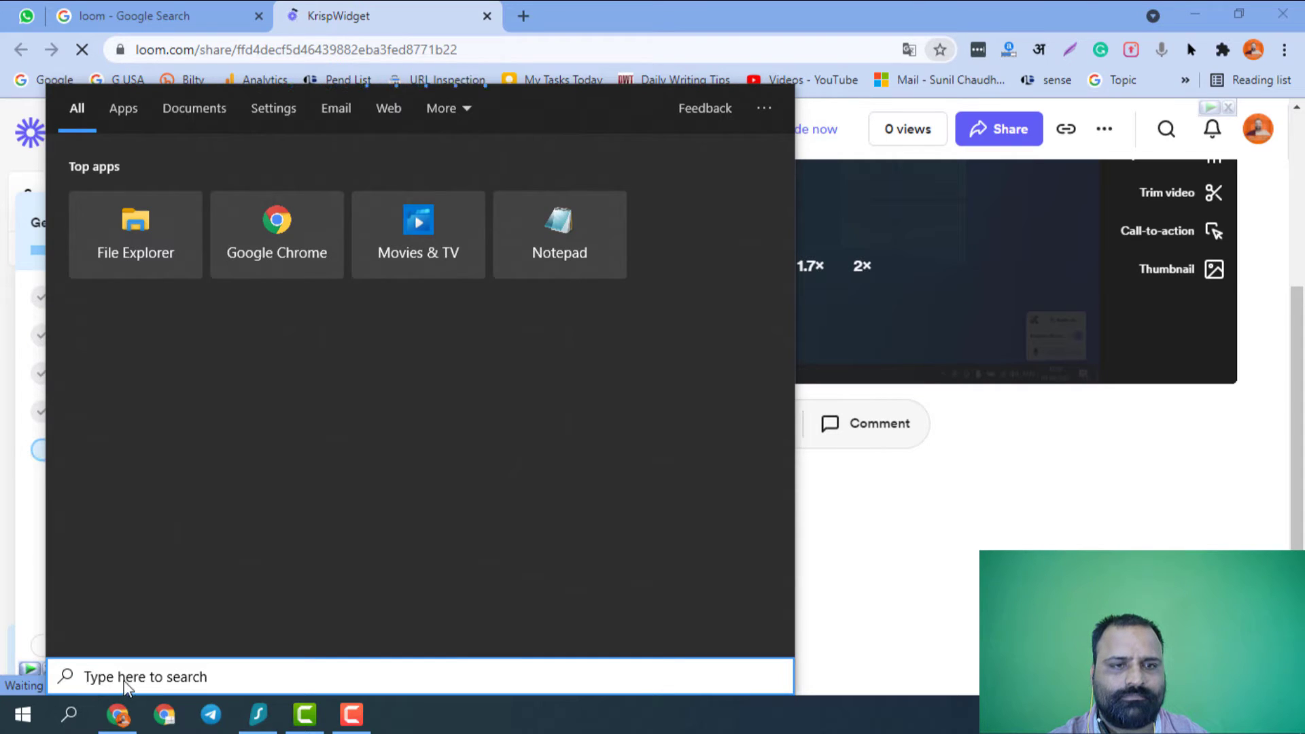
Search the computer for notepad and open the Notepad app.
{"action": "type", "text": "notepad"}
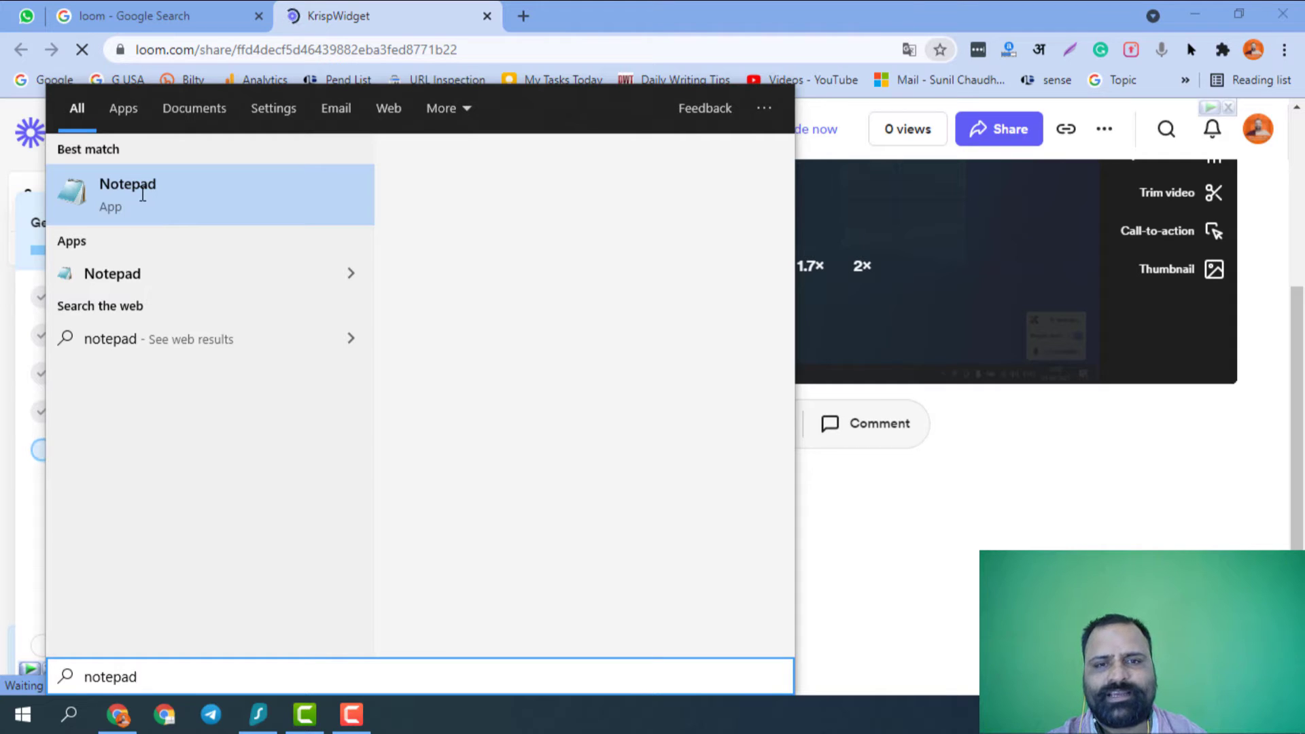
{"action": "left_click", "coordinate": [143, 196]}
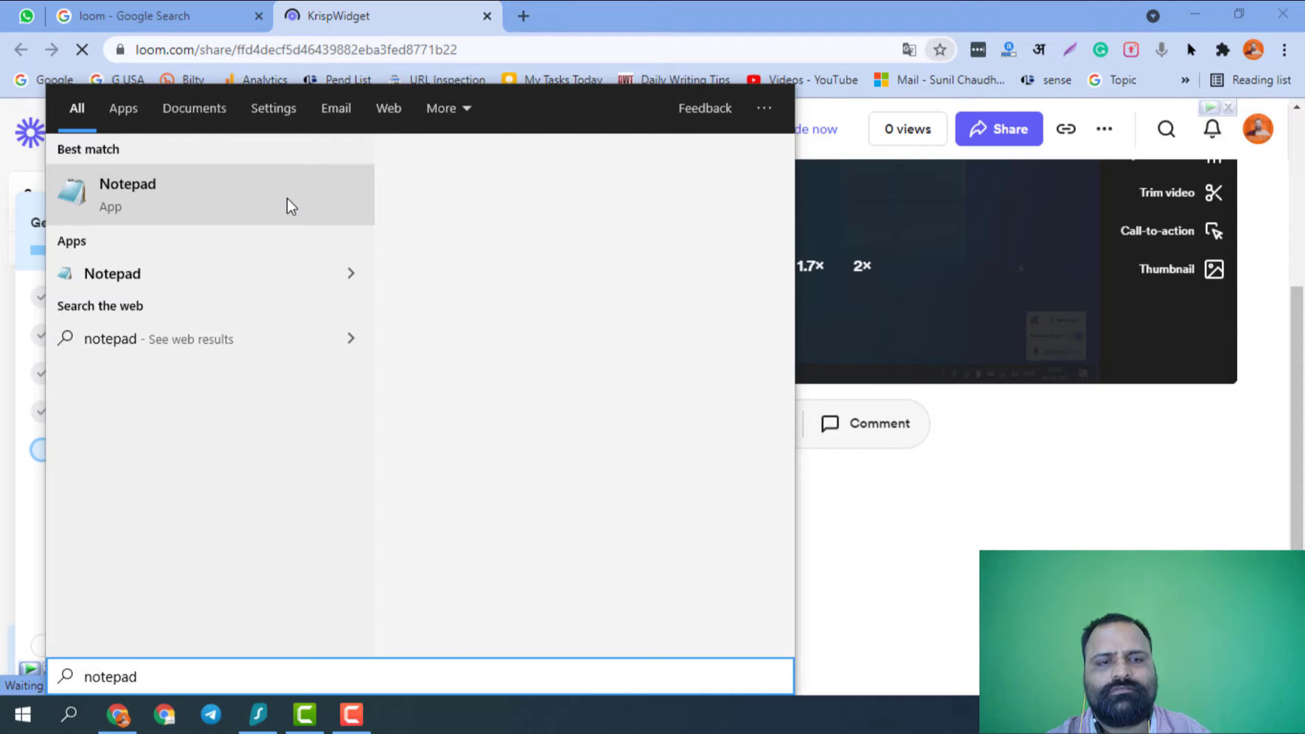
{"action": "left_click", "coordinate": [145, 186]}
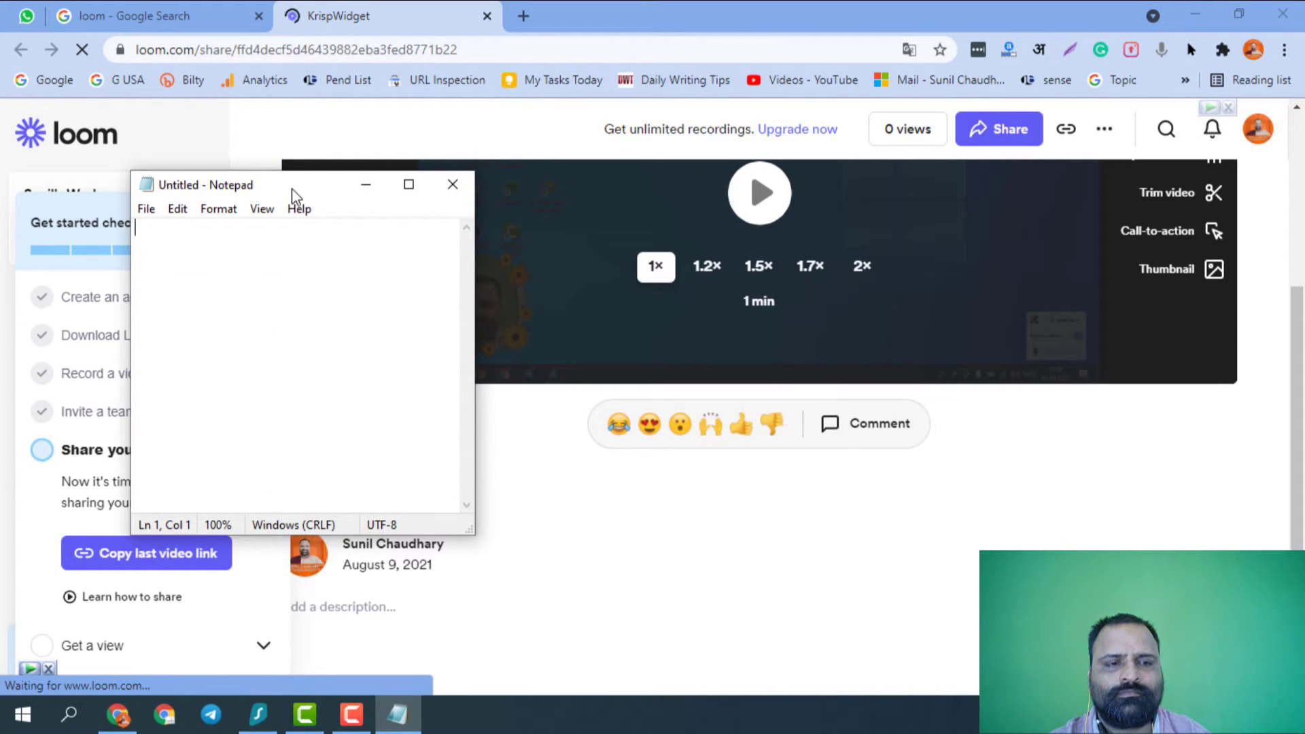
Paste the copied video link into the blank note, widen the window to fit it on one line, and minimize Notepad.
{"action": "key", "text": "ctrl+v"}
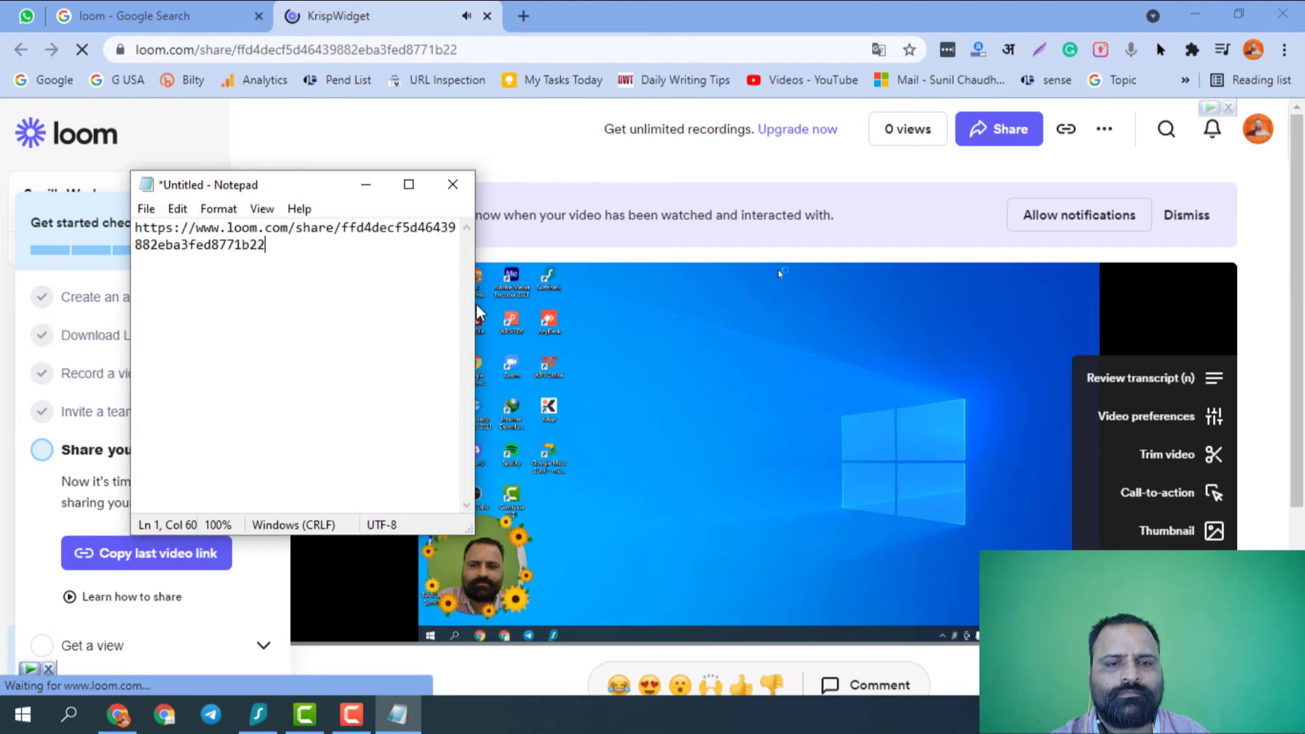
{"action": "left_click_drag", "start_coordinate": [476, 313], "coordinate": [625, 311]}
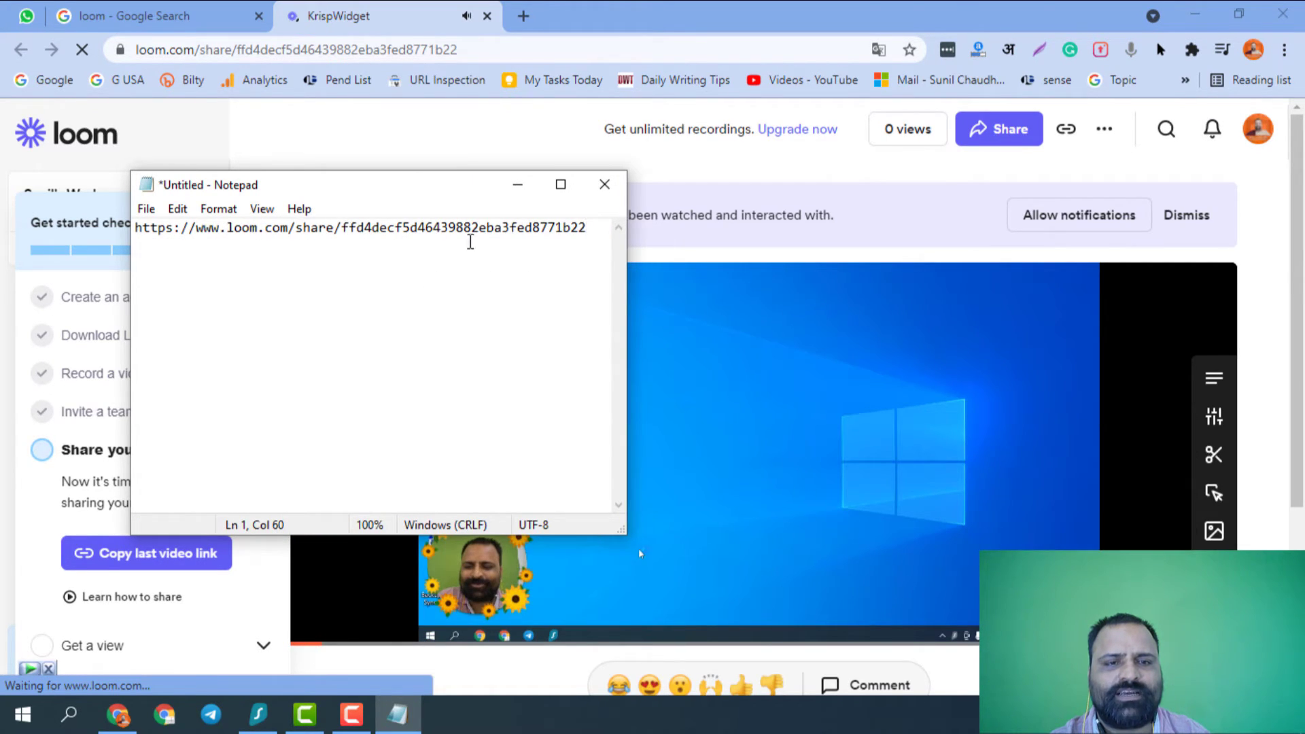
{"action": "left_click", "coordinate": [514, 185]}
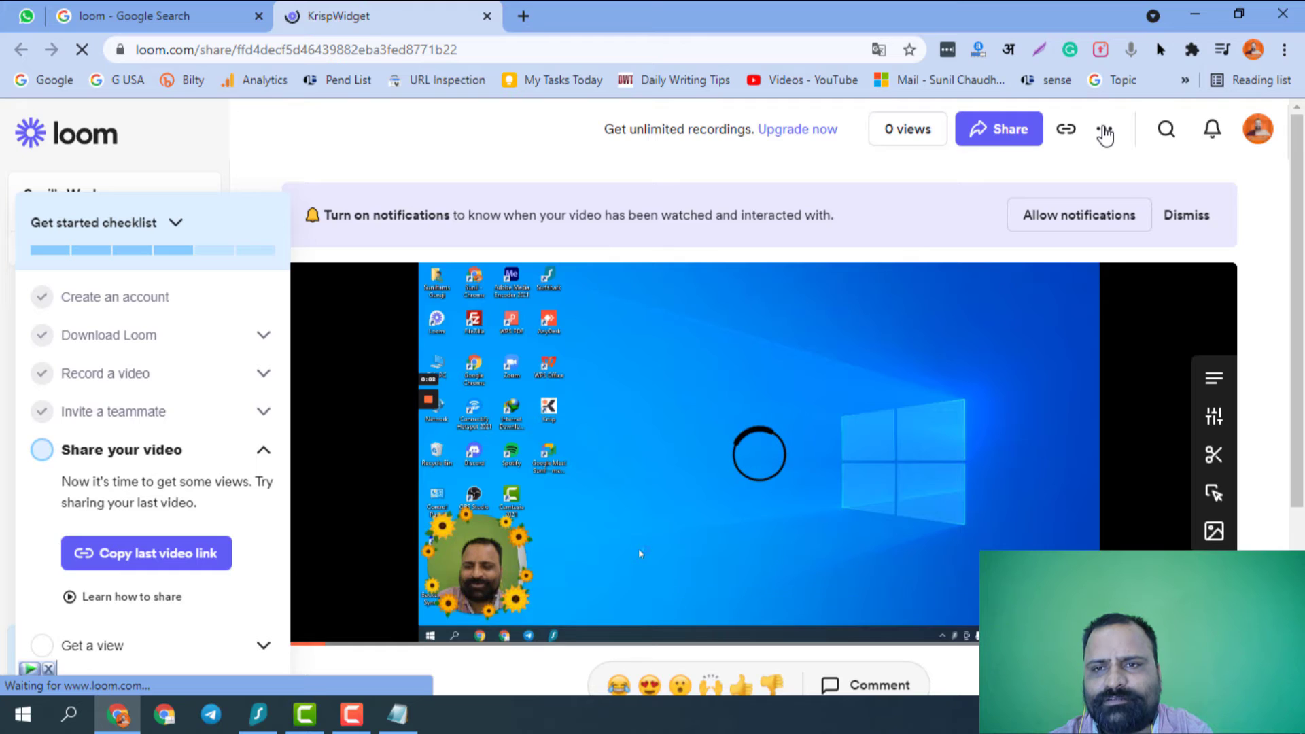
Start downloading the KrispWidget recording as a video file and choose the Tempa folder as its destination.
{"action": "left_click", "coordinate": [1104, 131]}
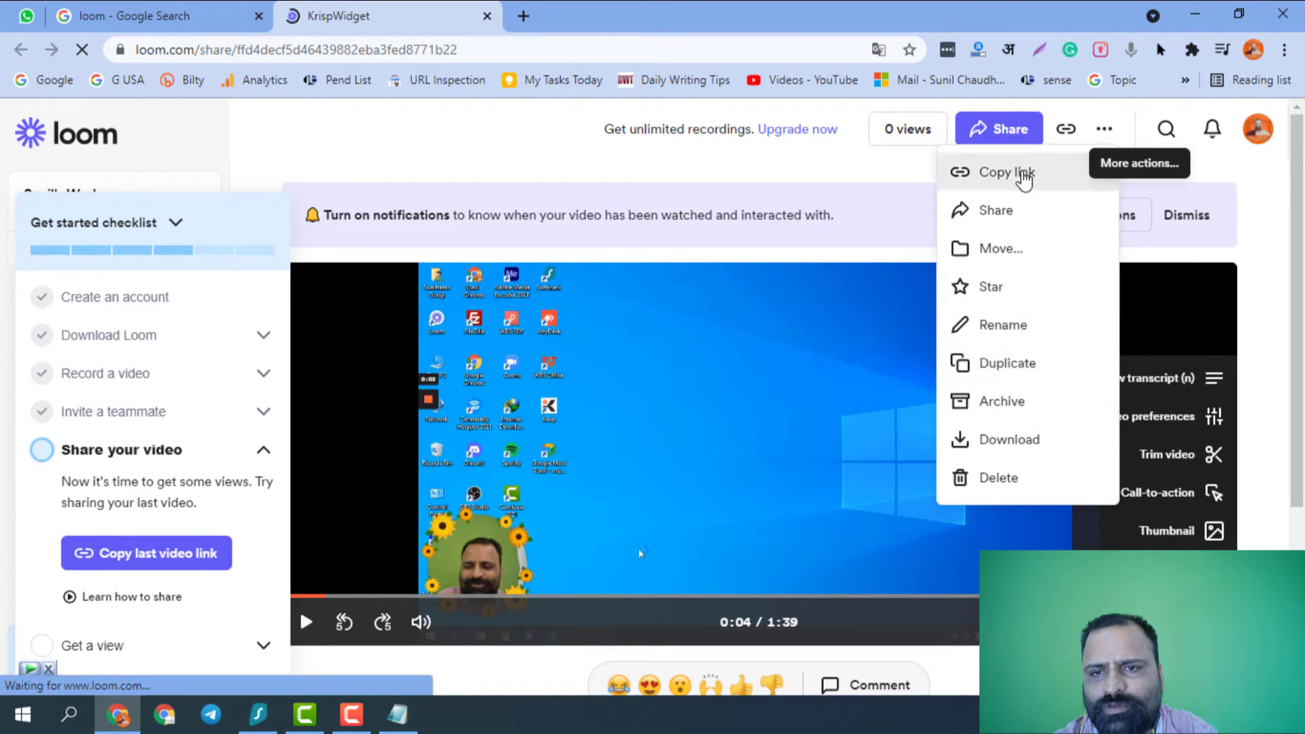
{"action": "left_click", "coordinate": [1016, 440]}
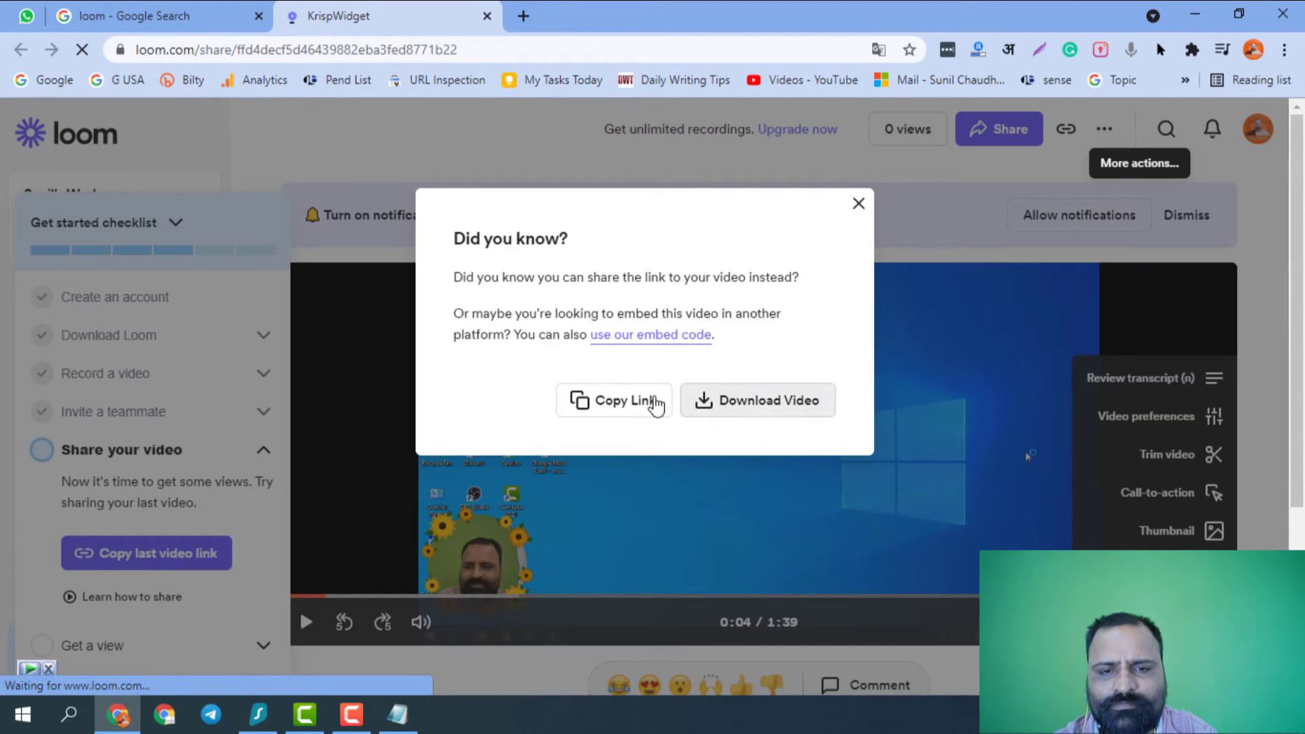
{"action": "left_click", "coordinate": [766, 402]}
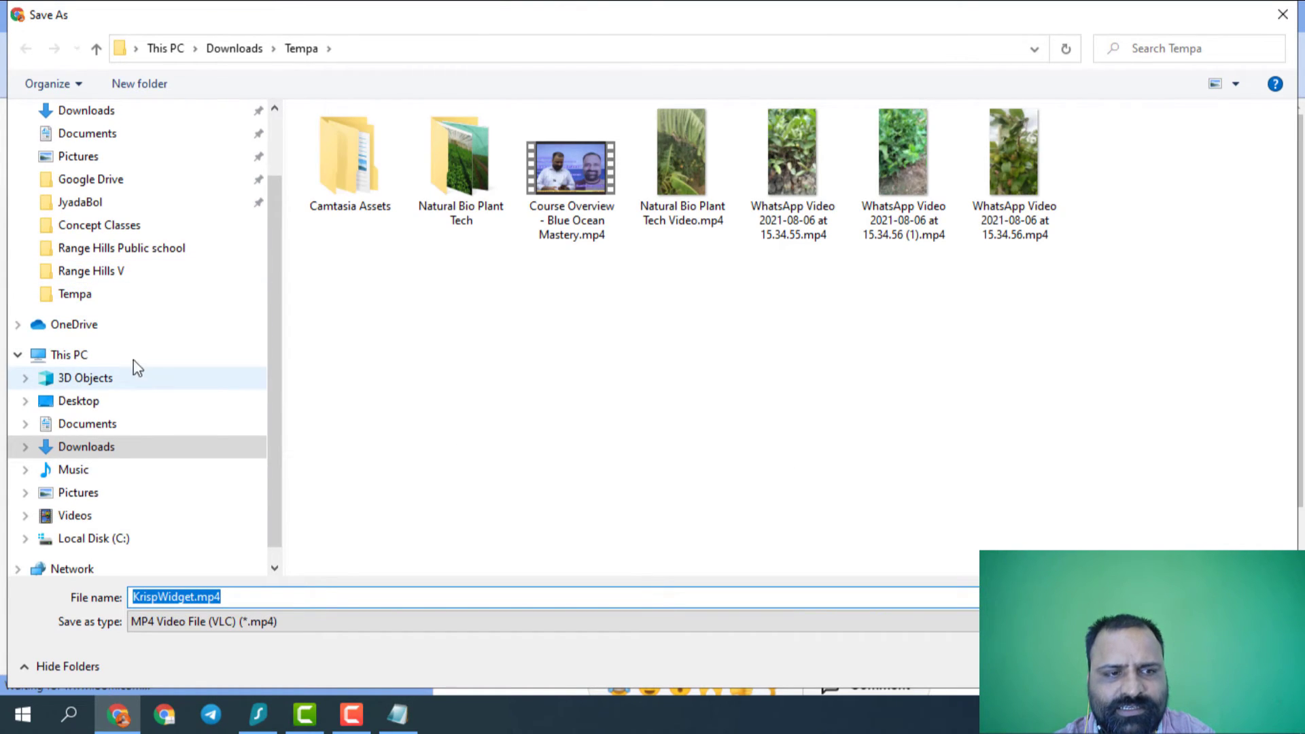
{"action": "left_click", "coordinate": [99, 292]}
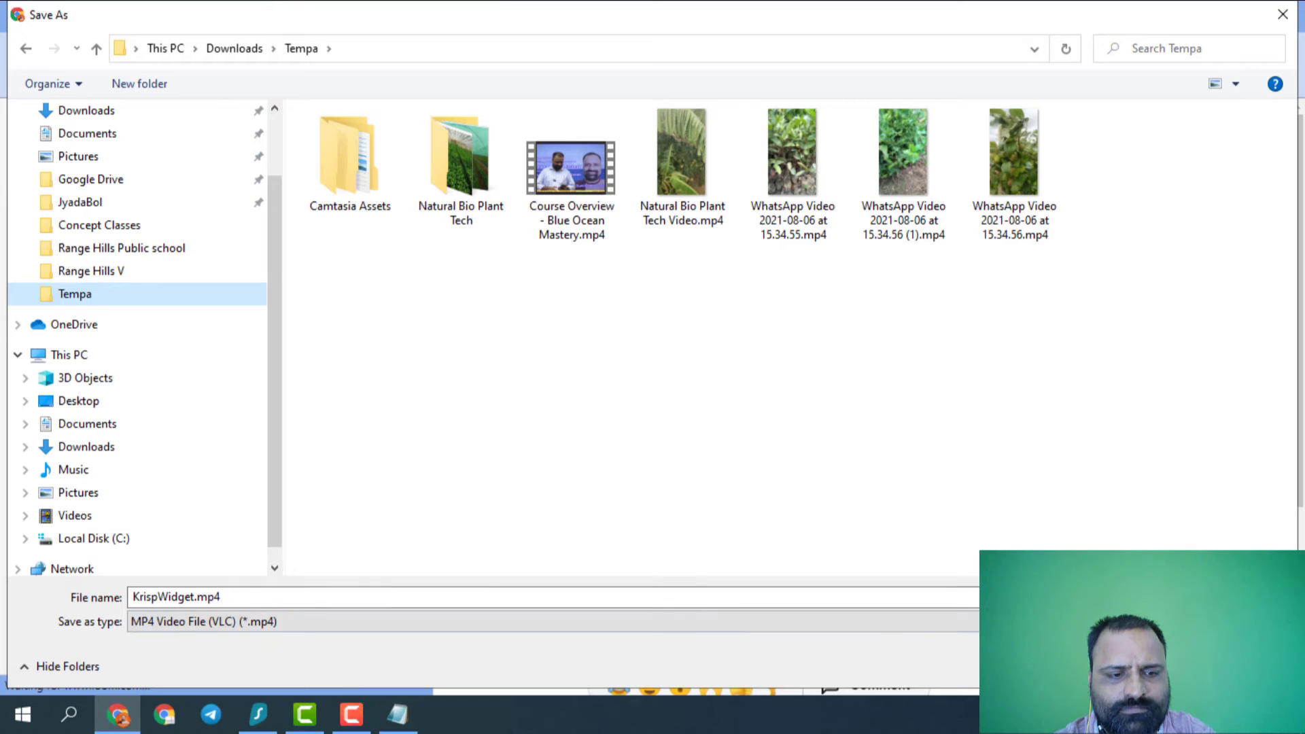
Name the video file My First Loom Recording.mp4 and save it.
{"action": "left_click", "coordinate": [293, 596]}
{"action": "key", "text": "Home"}
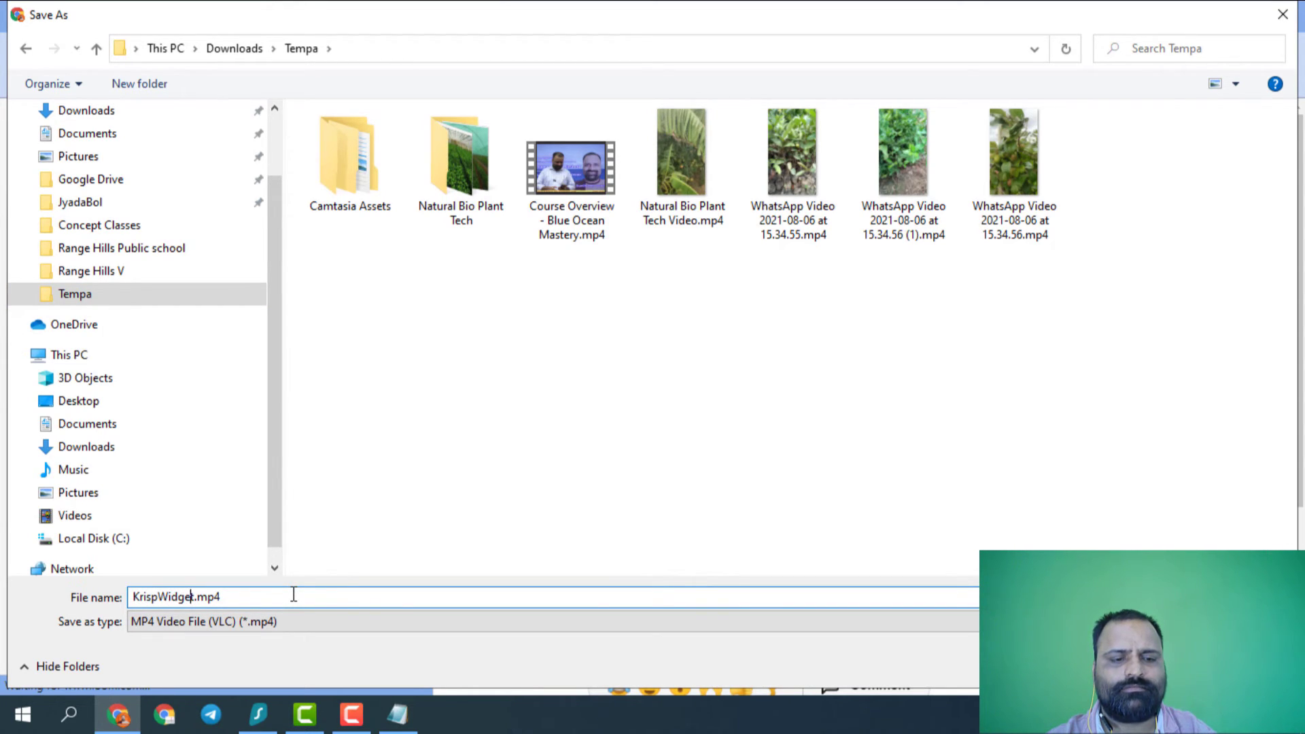
{"action": "type", "text": "-My"}
{"action": "key", "text": "BackSpace"}
{"action": "key", "text": "BackSpace"}
{"action": "key", "text": "BackSpace"}
{"action": "key", "text": "BackSpace"}
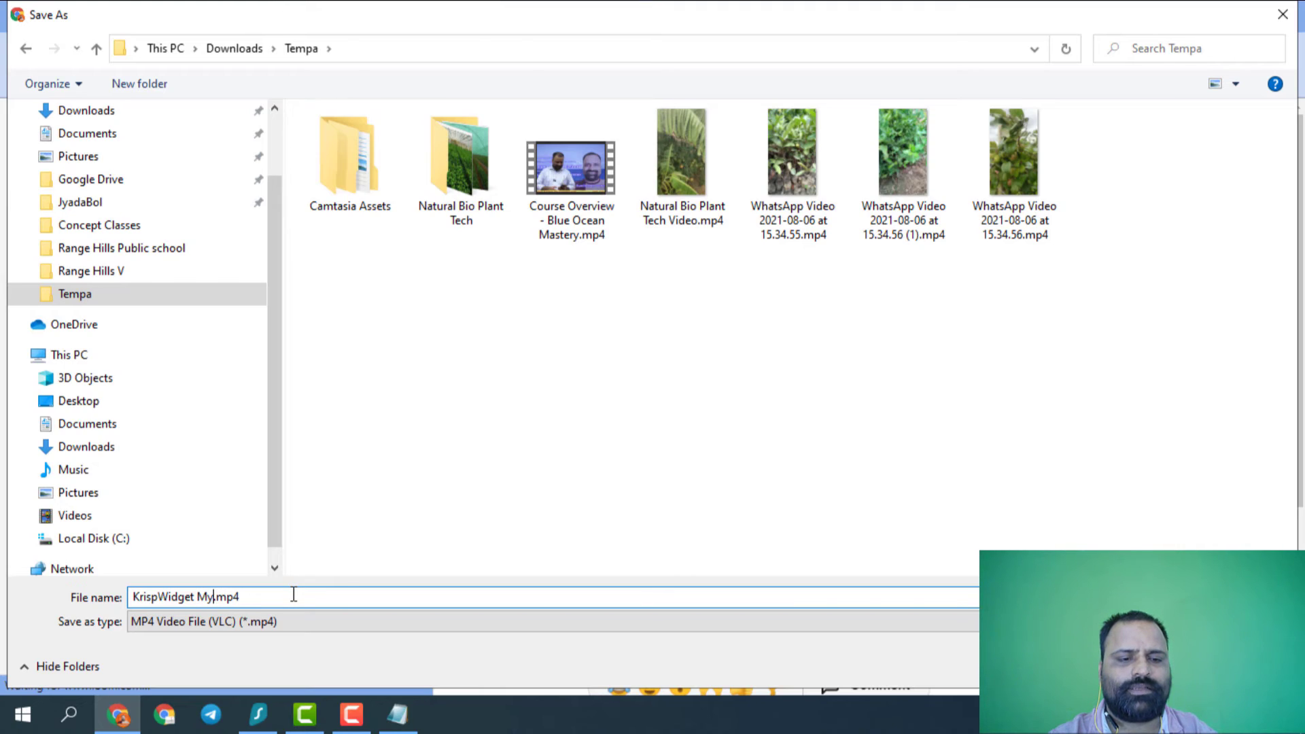
{"action": "key", "text": "BackSpace"}
{"action": "key", "text": "BackSpace"}
{"action": "key", "text": "BackSpace"}
{"action": "key", "text": "BackSpace"}
{"action": "key", "text": "BackSpace"}
{"action": "key", "text": "BackSpace"}
{"action": "key", "text": "BackSpace"}
{"action": "key", "text": "BackSpace"}
{"action": "key", "text": "BackSpace"}
{"action": "key", "text": "BackSpace"}
{"action": "key", "text": "BackSpace"}
{"action": "type", "text": "My First "}
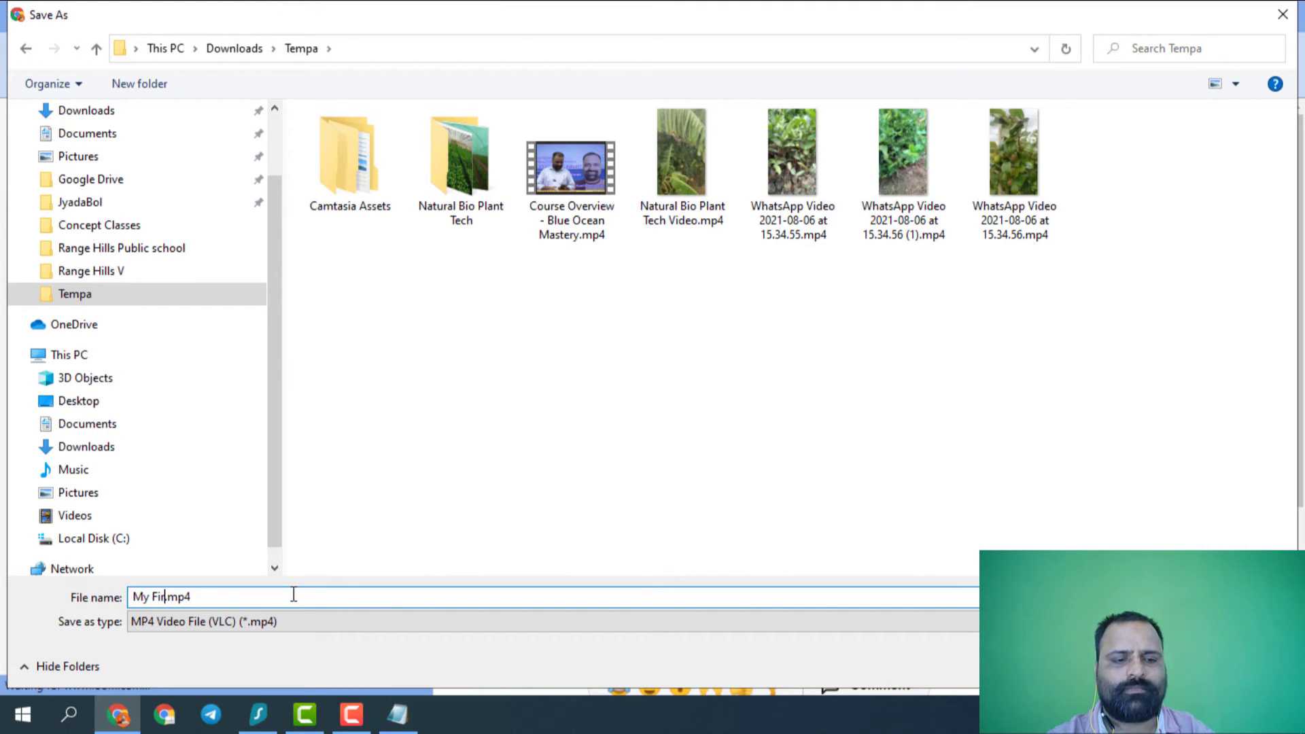
{"action": "type", "text": "Loom Recor"}
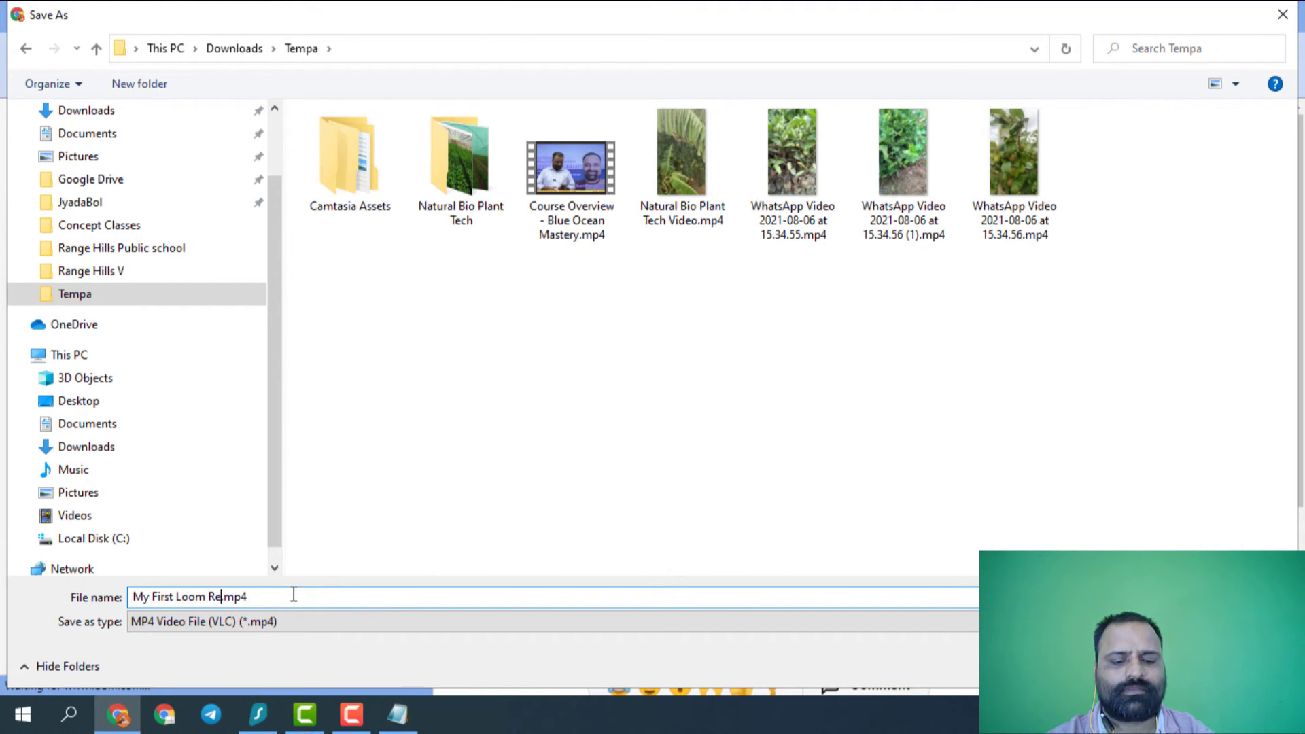
{"action": "type", "text": "ding"}
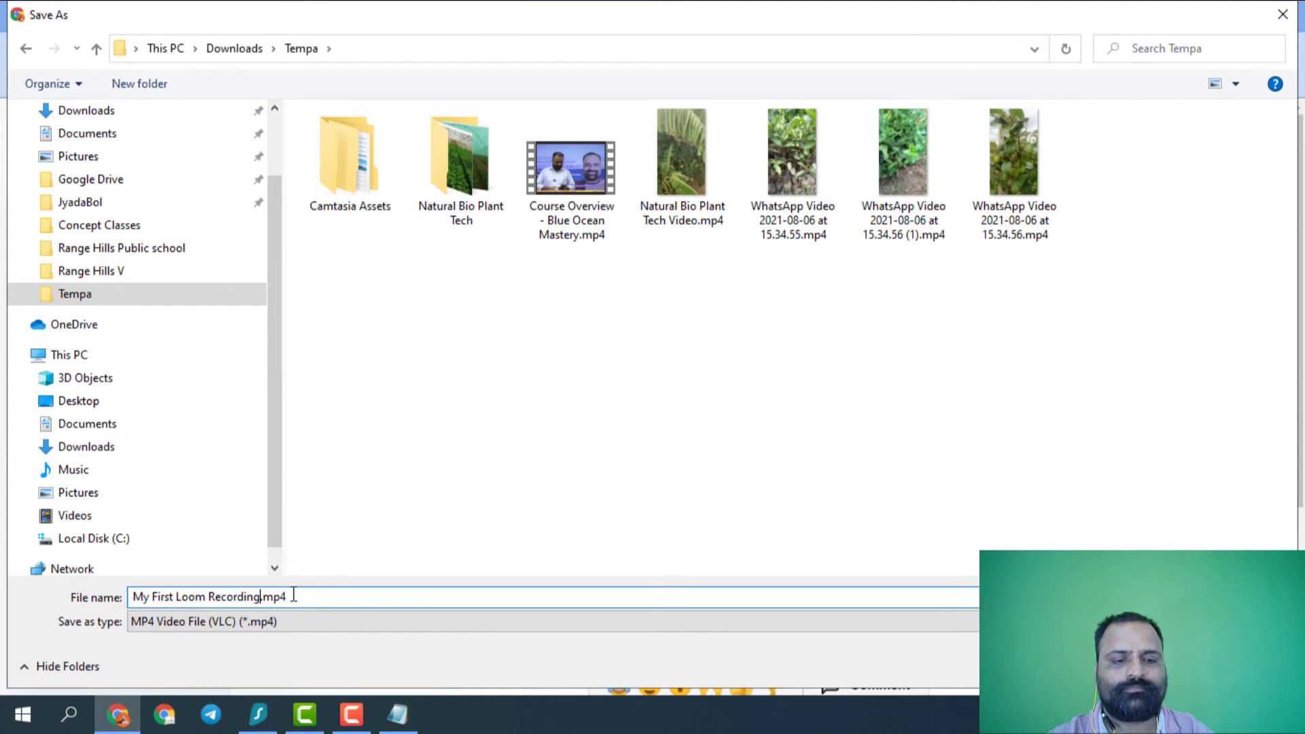
{"action": "key", "text": "Return"}
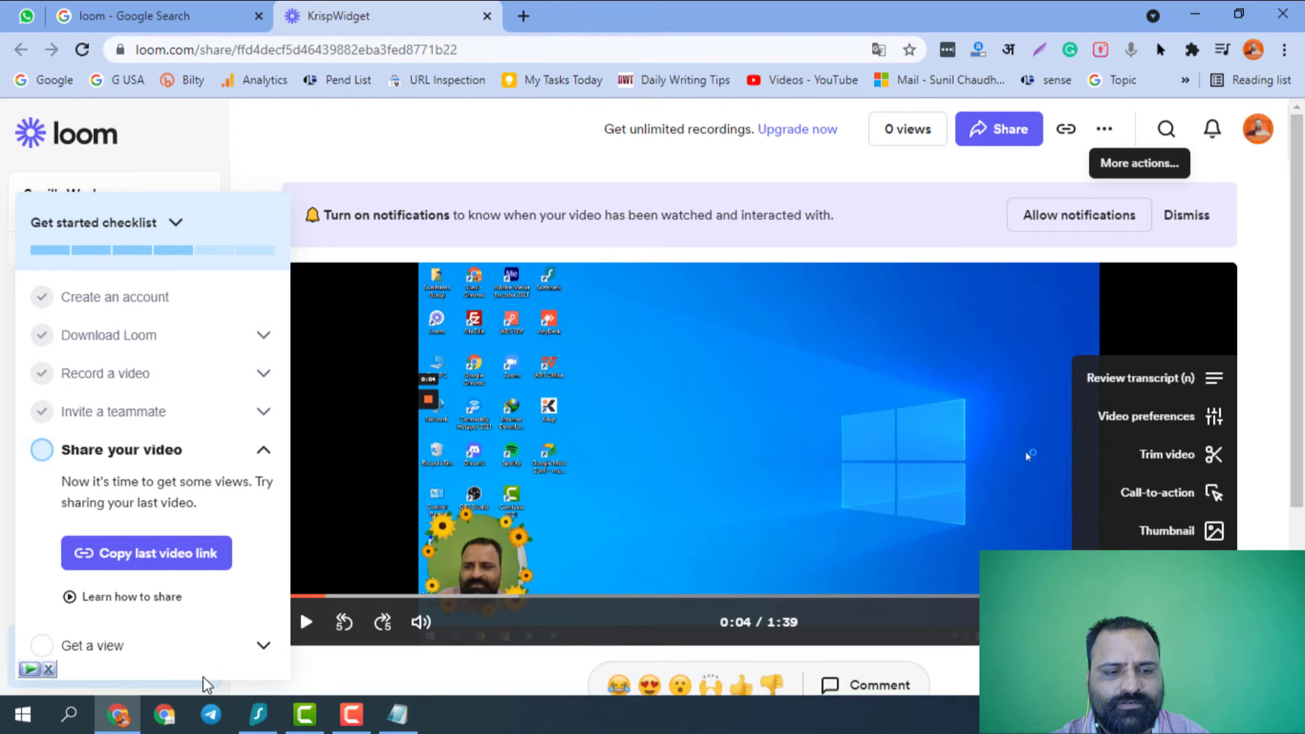
Open My First Loom Recording.mp4 from the browser's downloads list and close the downloads page.
{"action": "left_click", "coordinate": [1284, 50]}
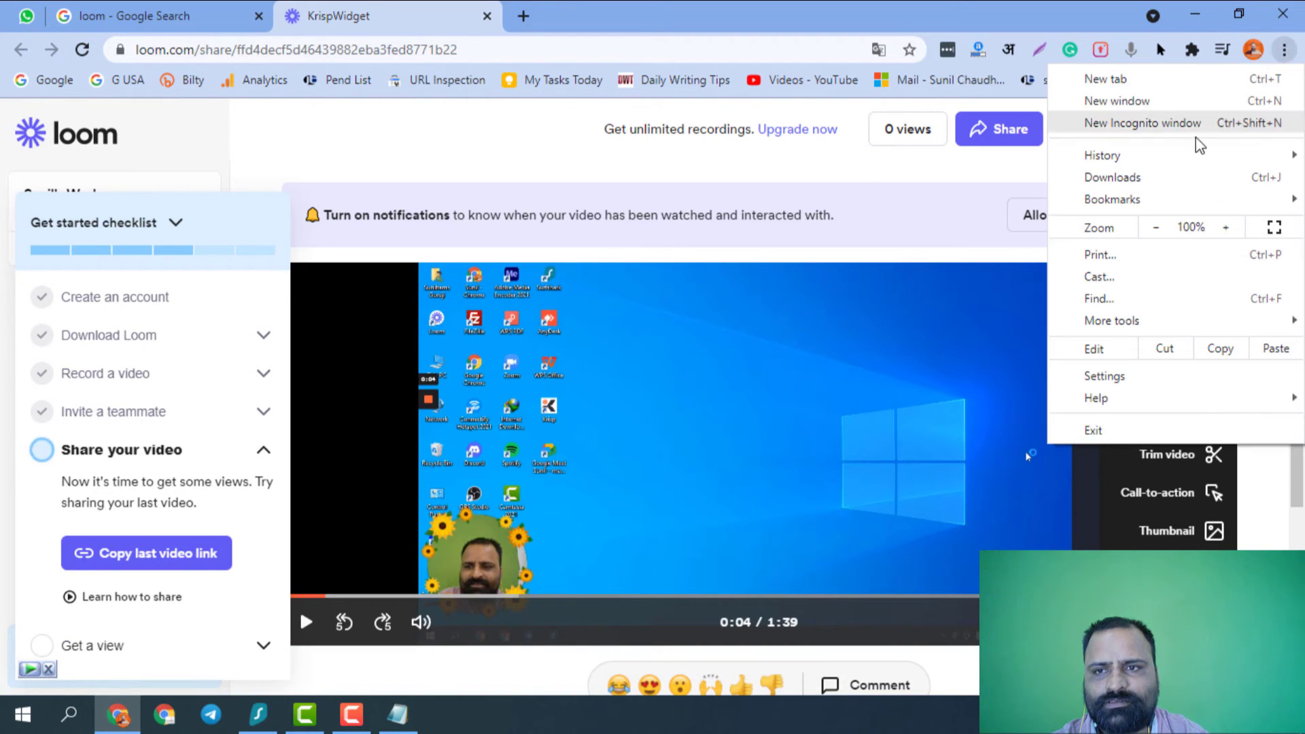
{"action": "key", "text": "Escape"}
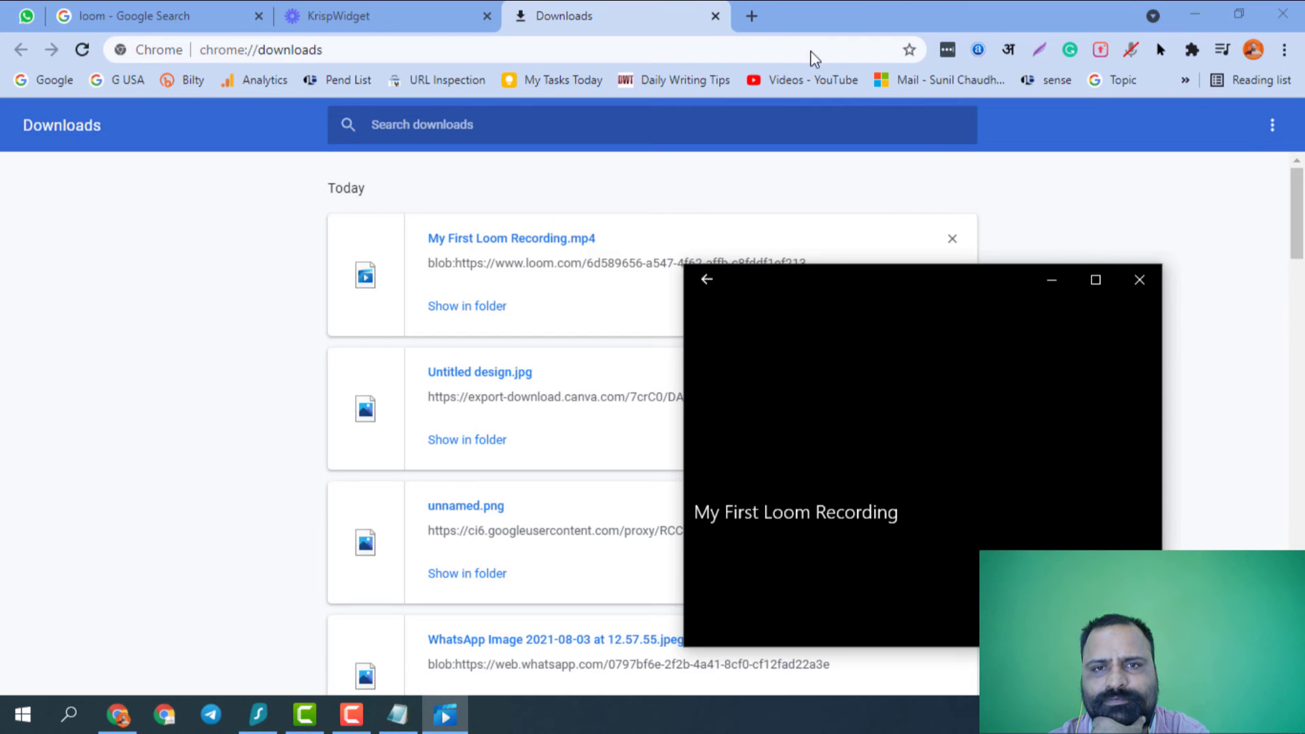
{"action": "left_click", "coordinate": [1139, 279]}
{"action": "left_click", "coordinate": [715, 15]}
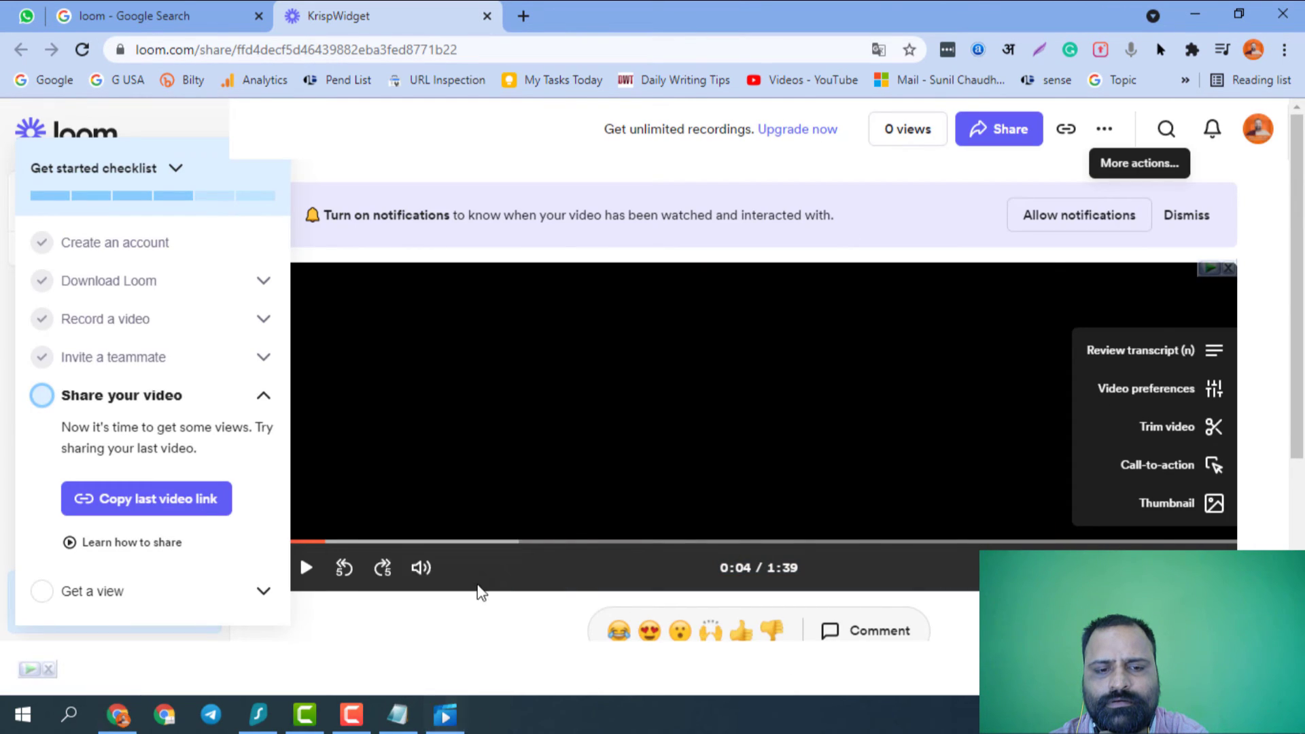
Watch the downloaded recording enlarged in the video player, check its extra playback options, and close the player to return to the Loom page.
{"action": "left_click", "coordinate": [1102, 283]}
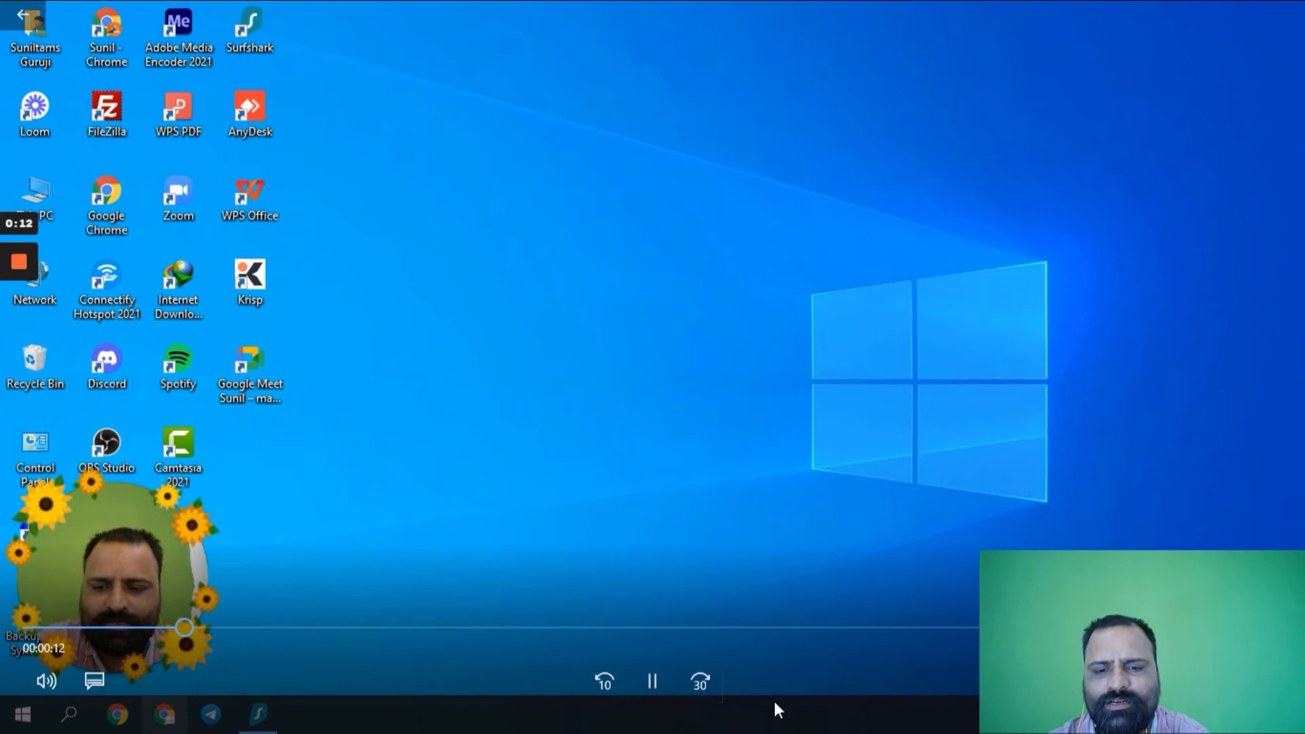
{"action": "left_click", "coordinate": [1278, 682]}
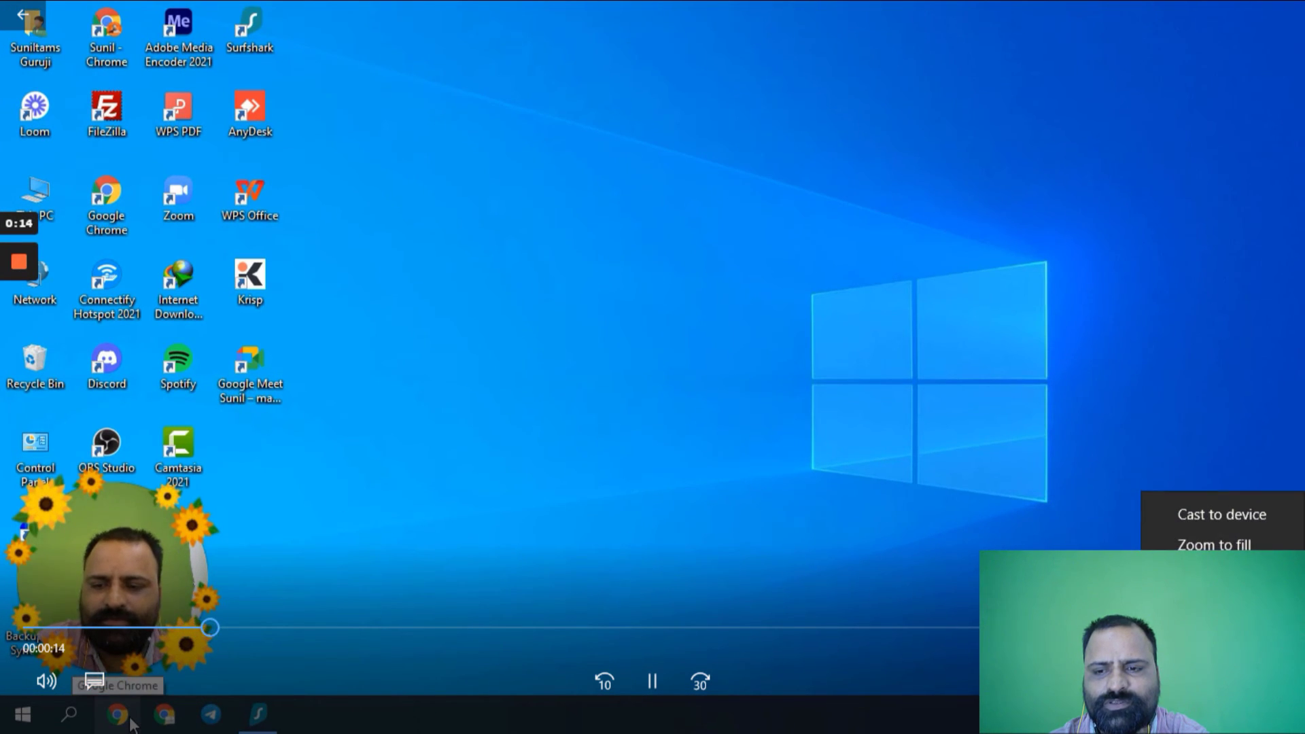
{"action": "left_click", "coordinate": [1217, 508]}
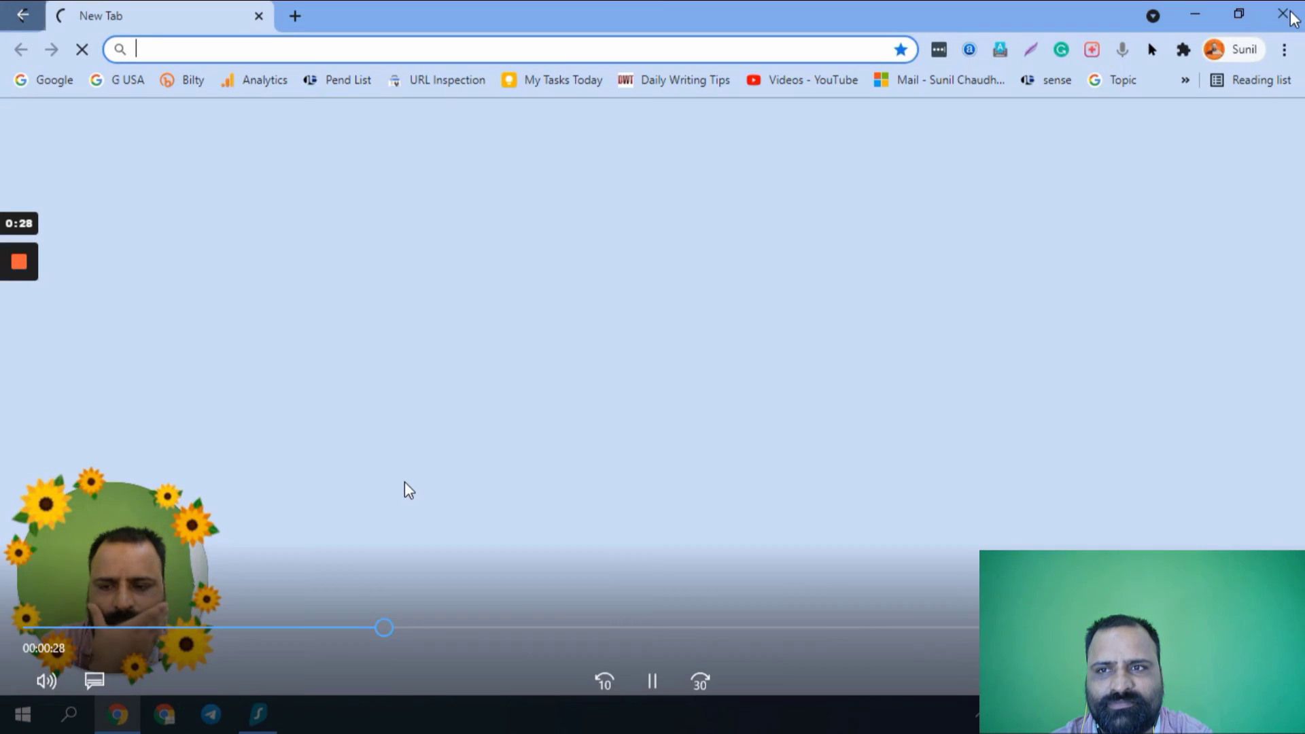
{"action": "double_click", "coordinate": [1026, 375]}
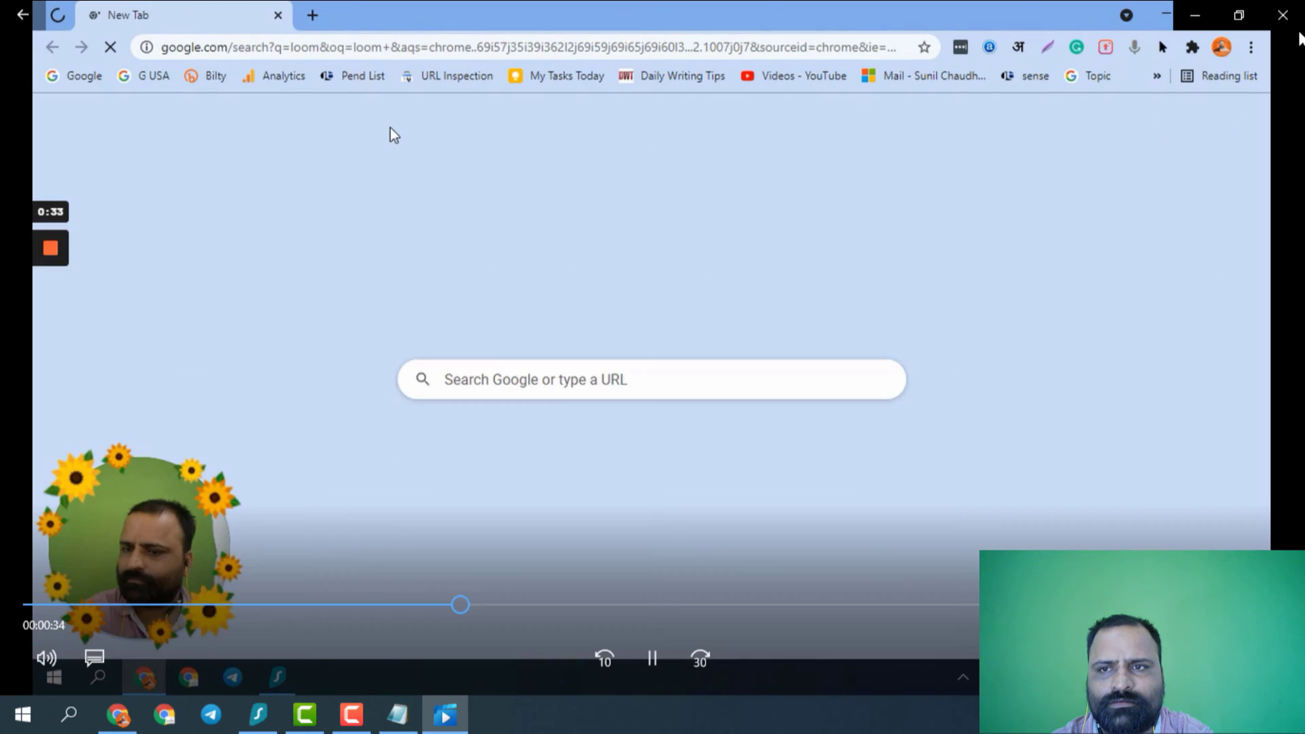
{"action": "left_click", "coordinate": [1282, 15]}
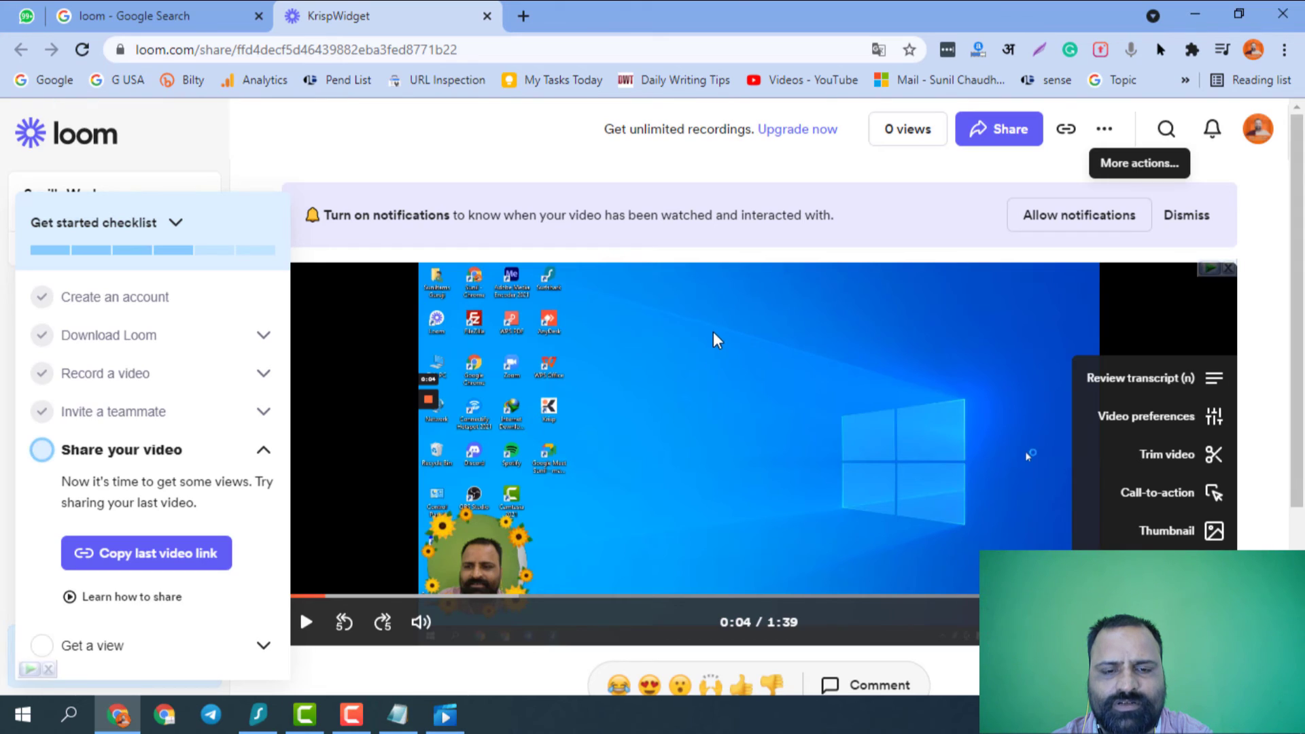
{"action": "scroll", "coordinate": [717, 340], "scroll_direction": "down", "scroll_amount": 3}
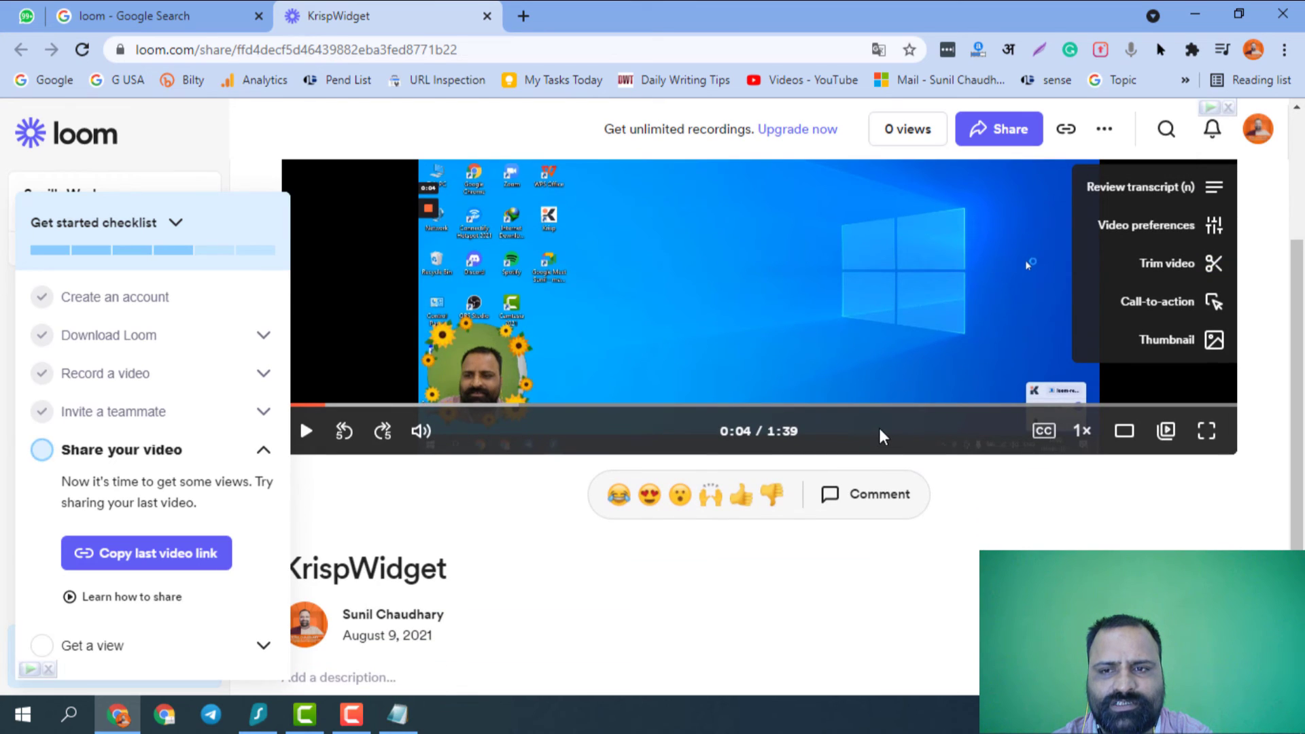